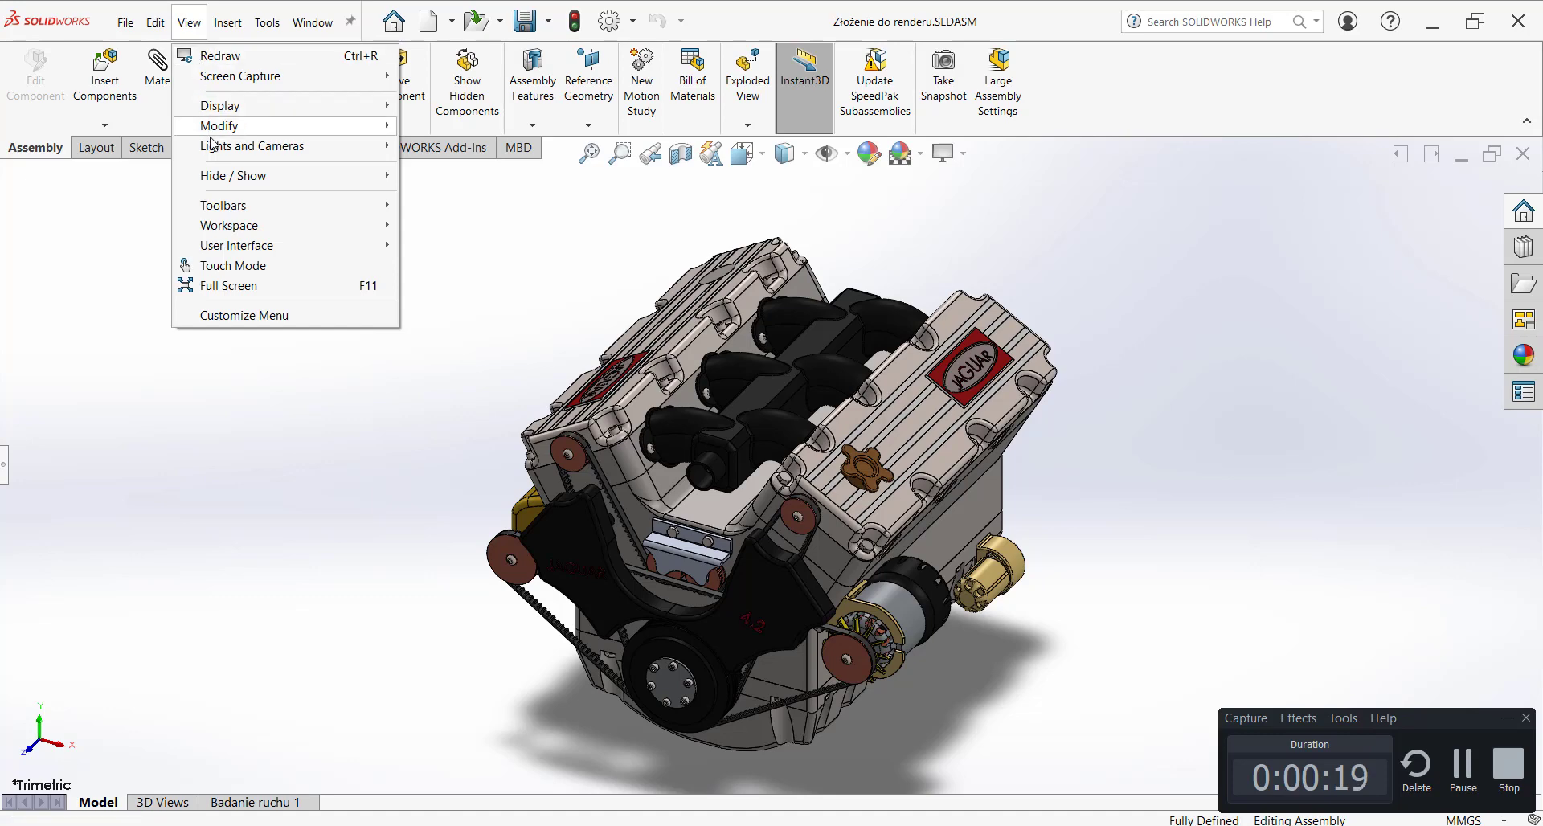
Step: Check whether the RealView Graphics display option is available for the engine assembly, and close SOLIDWORKS
mouse_move(229, 106)
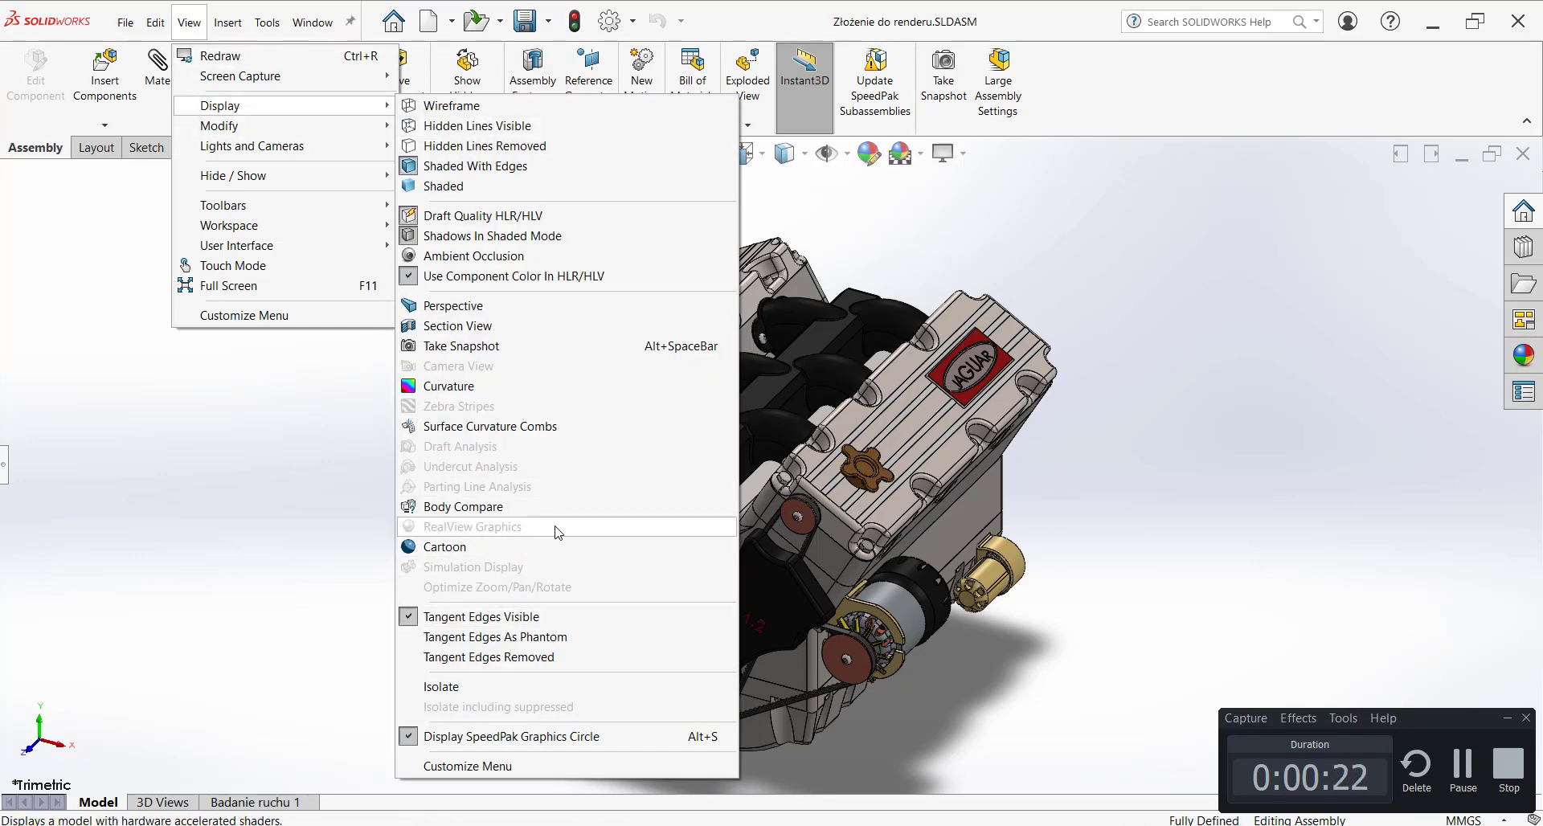
left_click(349, 492)
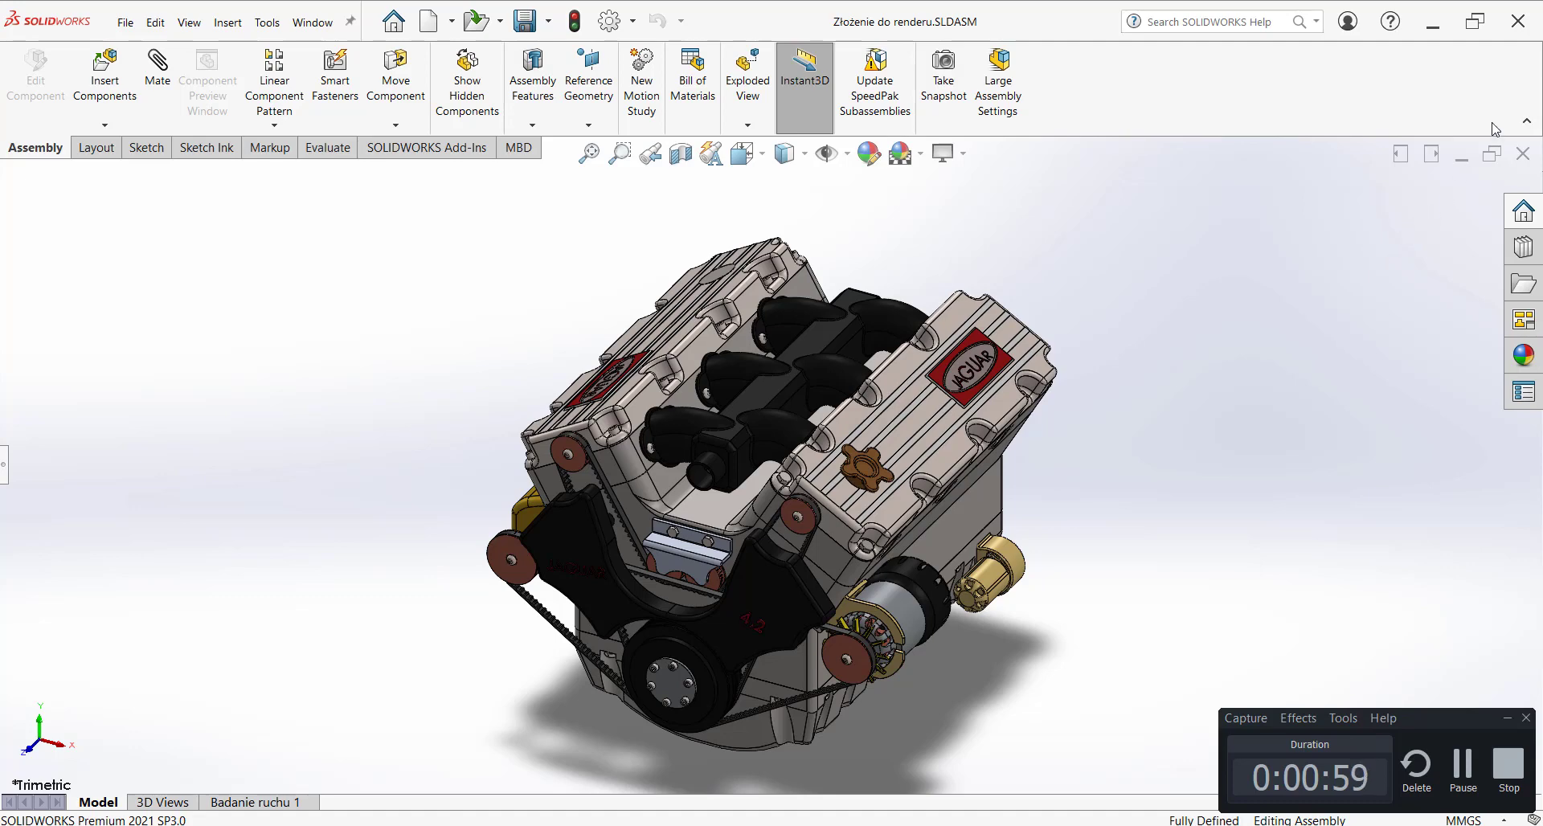
left_click(1518, 24)
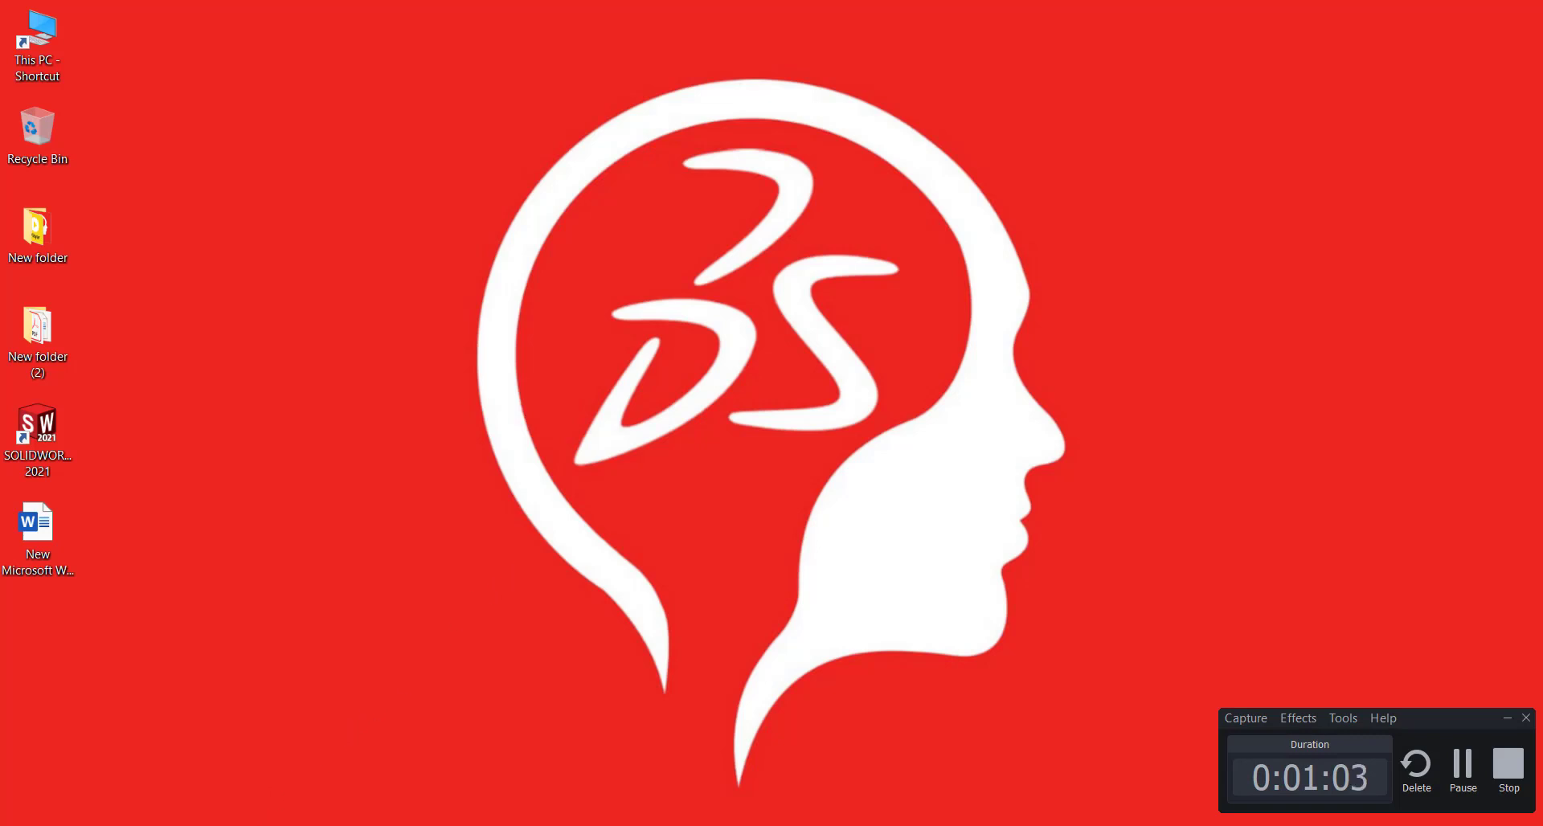
Step: Search Windows for "reg", open Registry Editor, and position its window fully on the desktop
left_click(216, 824)
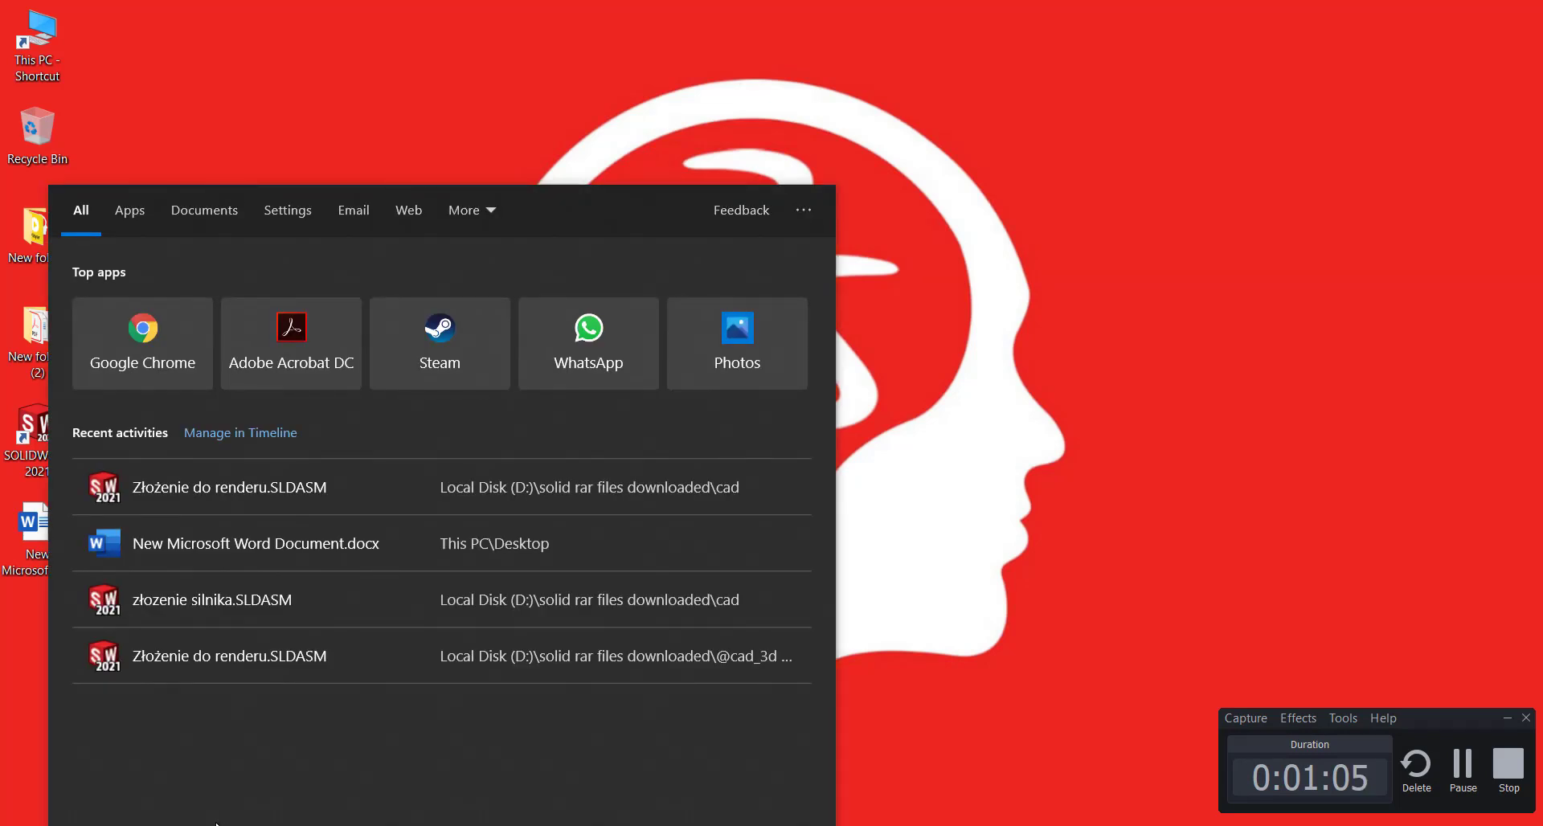
type("reg")
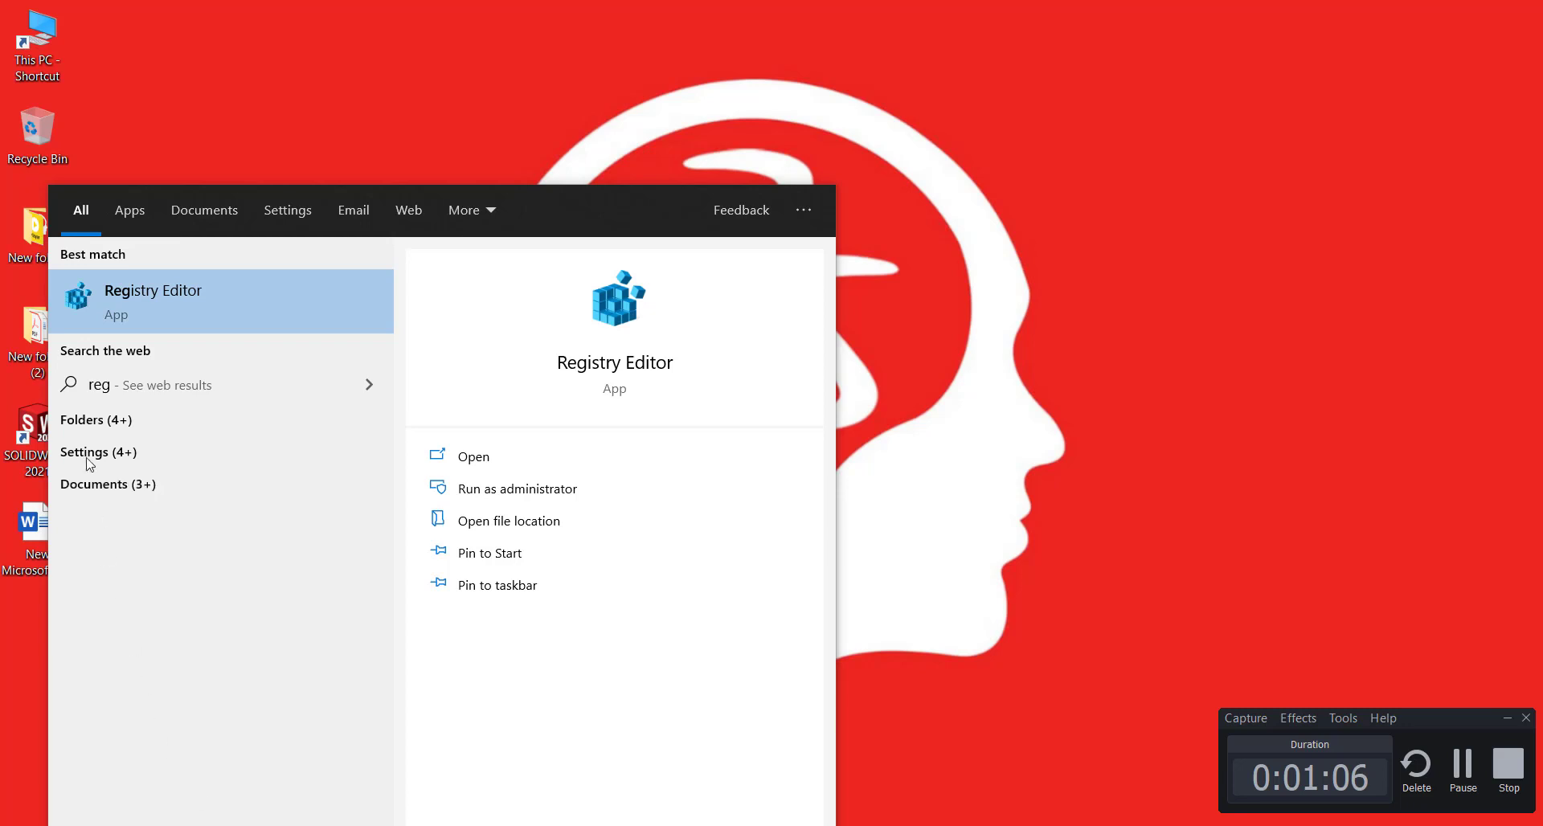
left_click(122, 302)
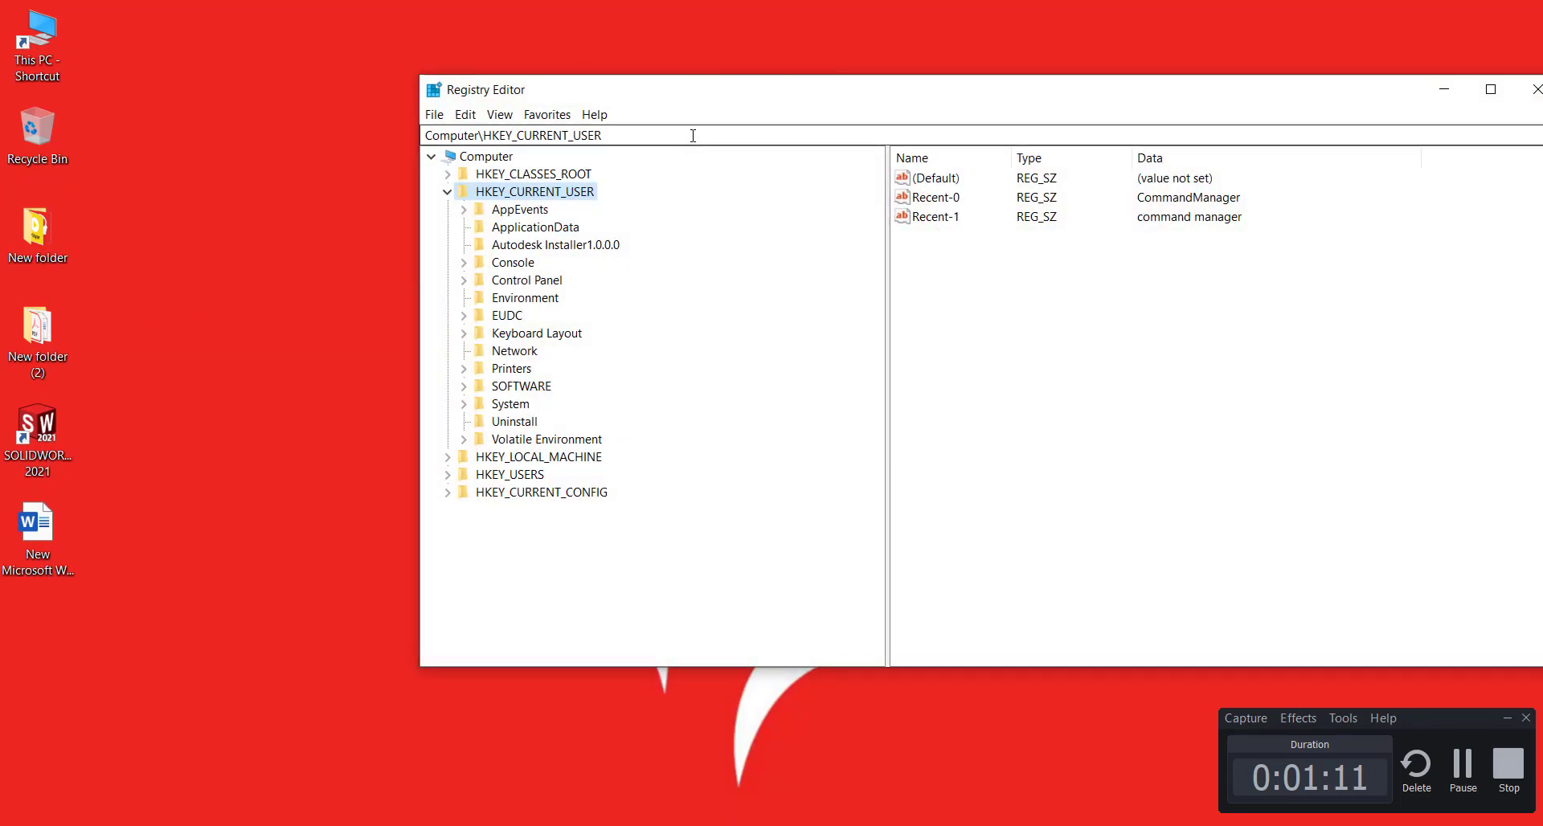
left_click_drag(812, 97, 614, 157)
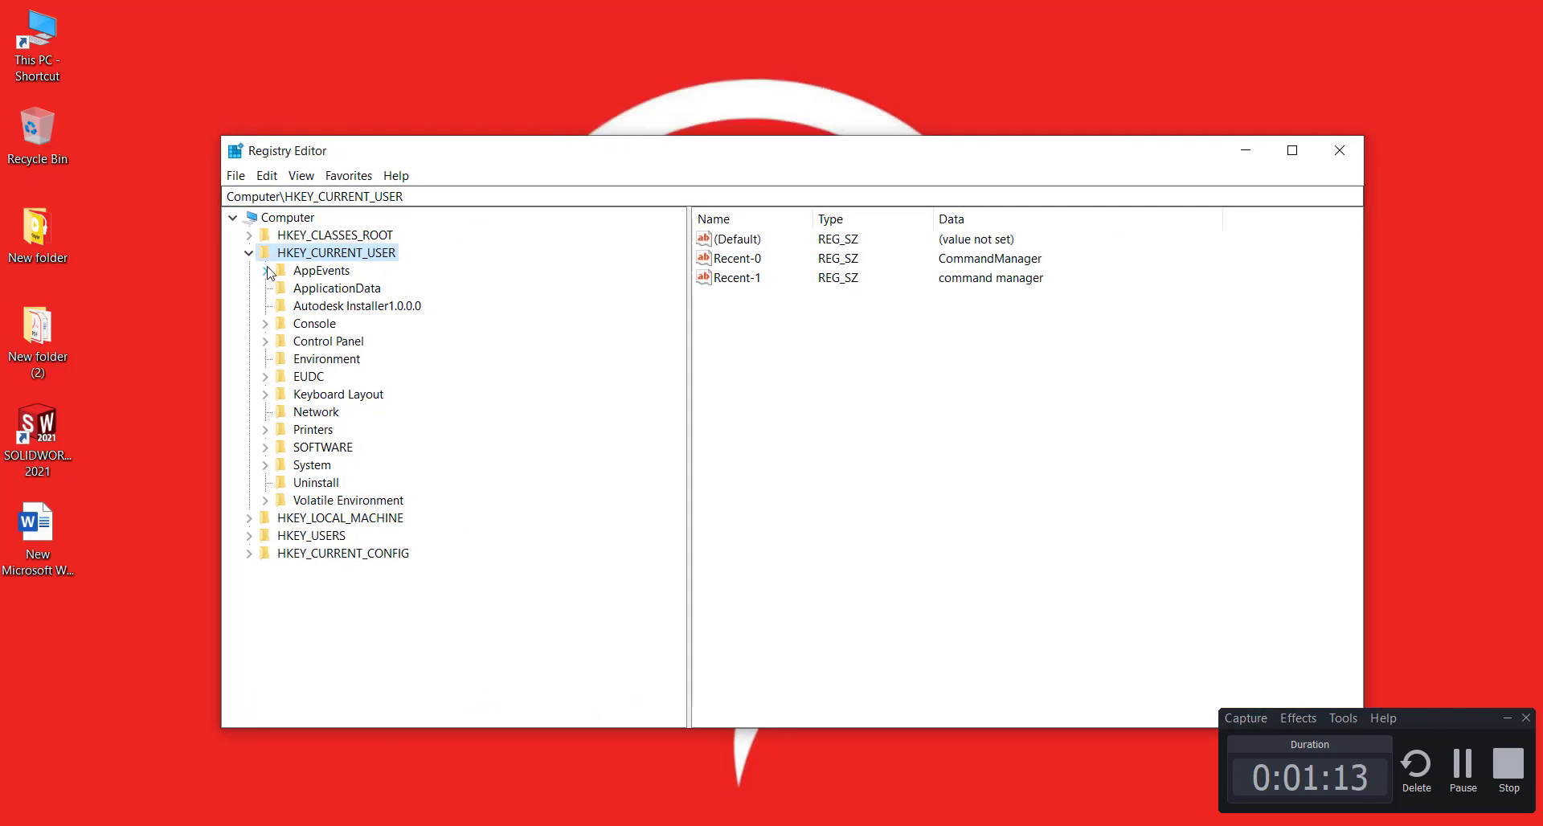
Step: Expand the registry tree along HKEY_CURRENT_USER\SOFTWARE\SolidWorks to the contents of the SOLIDWORKS 2021 key
left_click(250, 254)
left_click(250, 255)
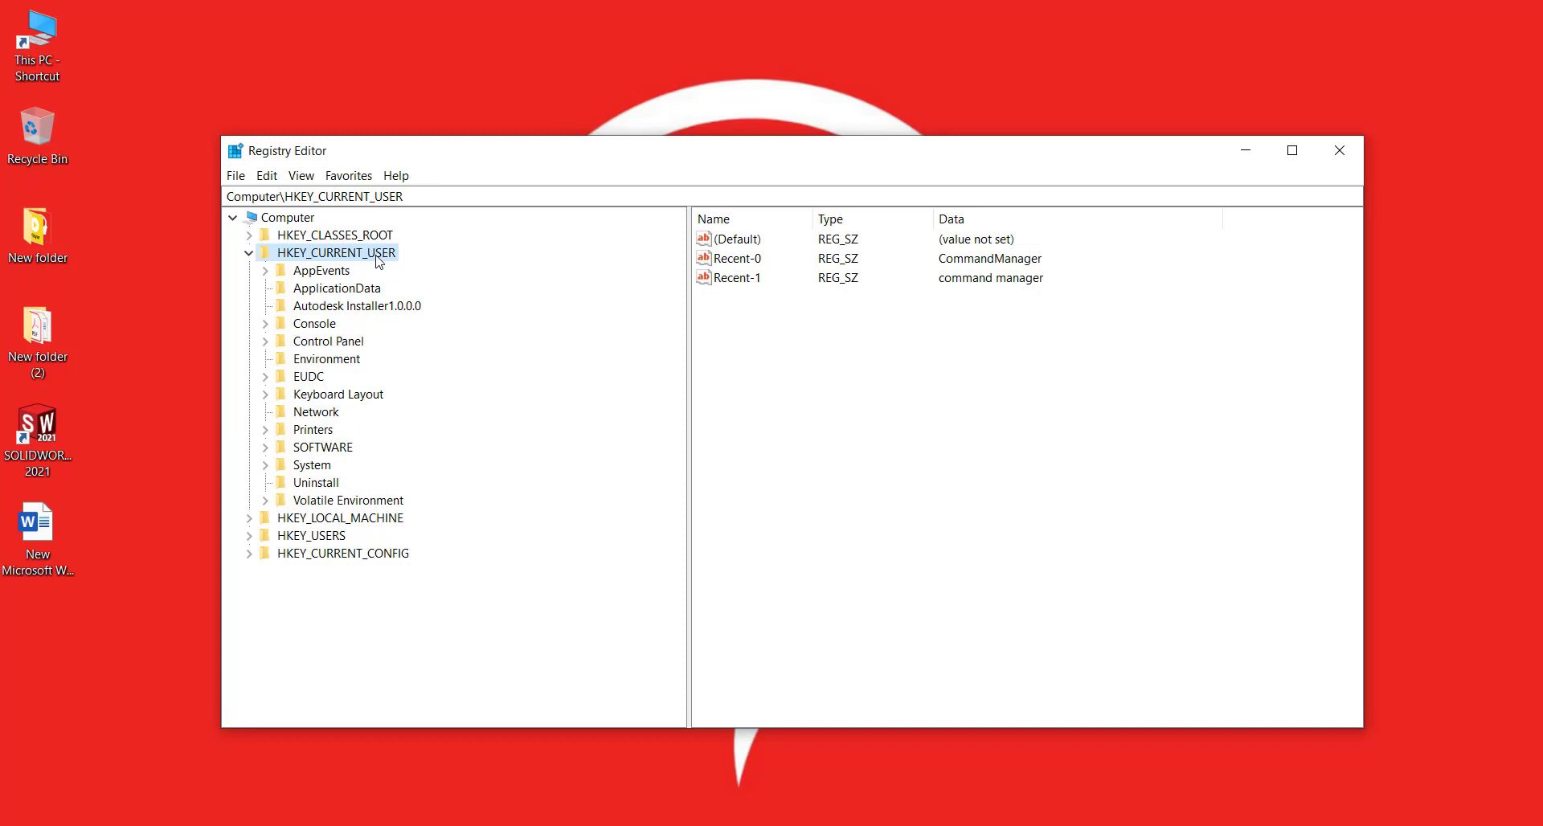
left_click(267, 463)
mouse_move(675, 350)
left_mouse_down()
mouse_move(654, 576)
mouse_move(579, 568)
left_mouse_up()
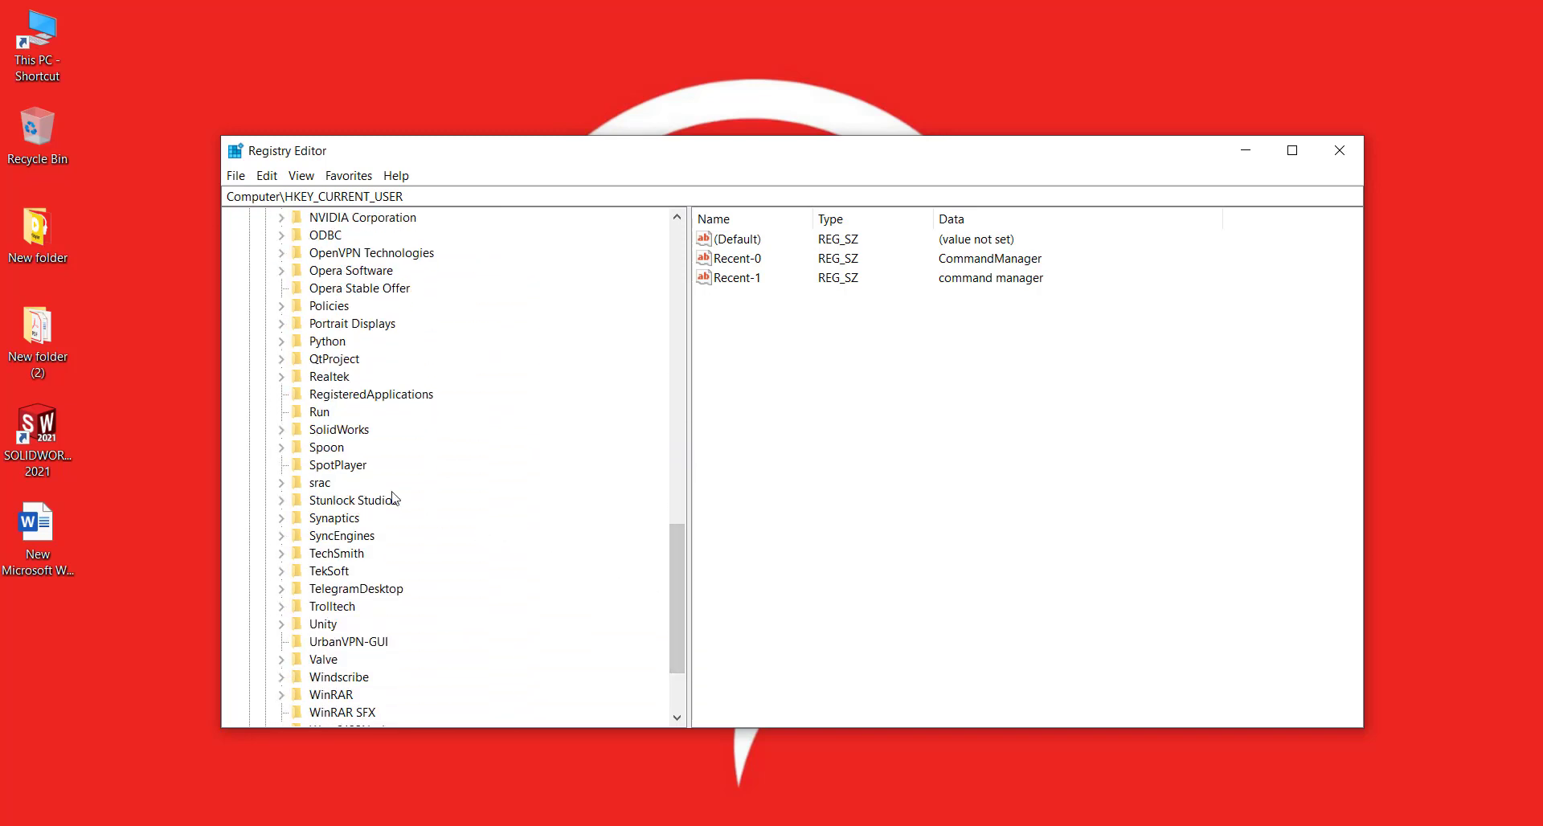
left_click(285, 431)
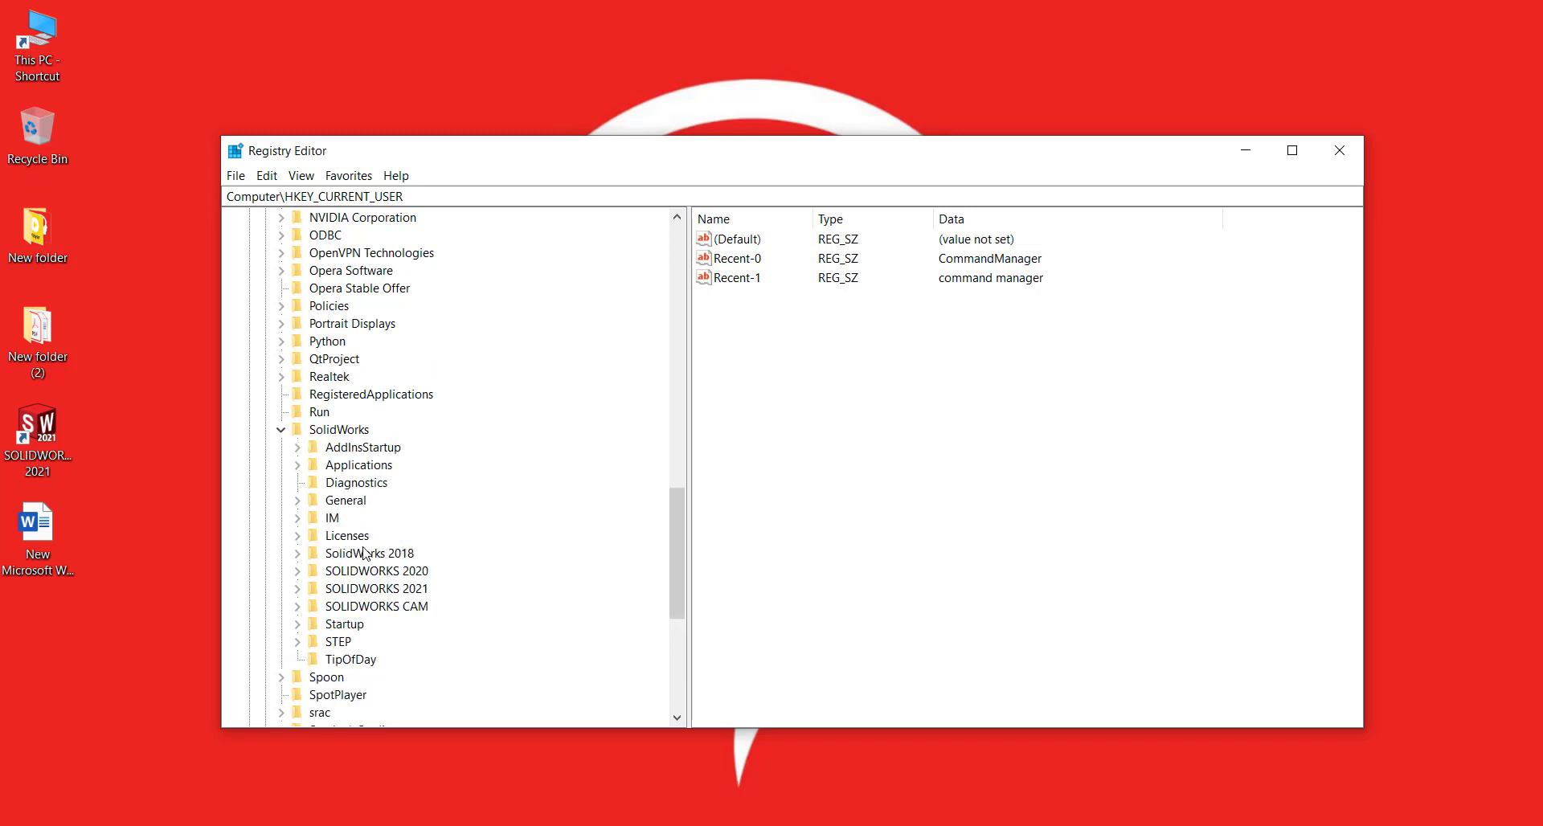
left_click(298, 589)
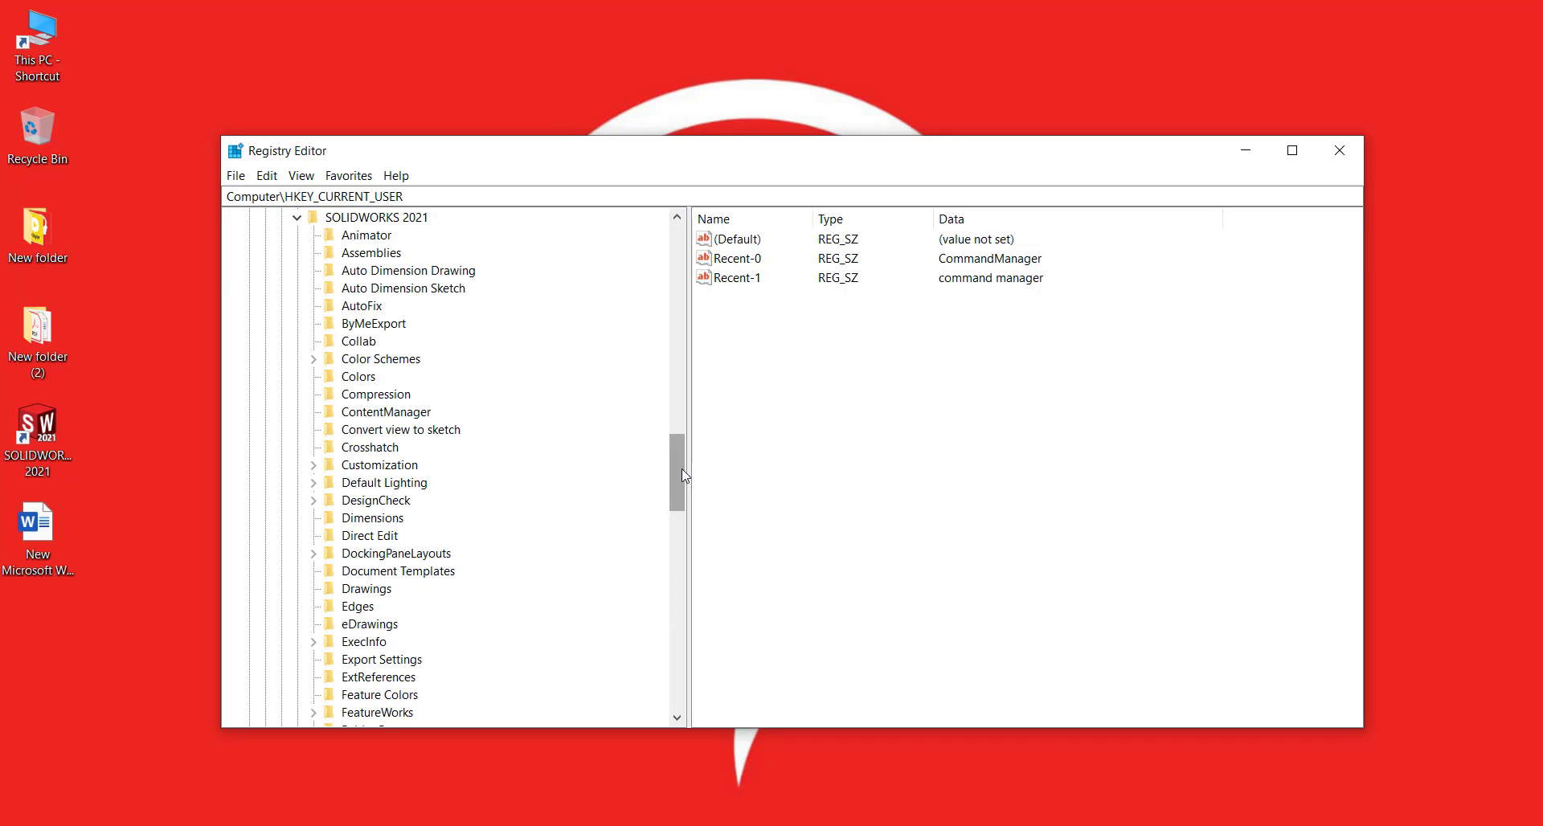
Step: Open the Performance\Graphics\Hardware\Current key inside the SOLIDWORKS 2021 branch
left_click_drag(678, 469, 504, 592)
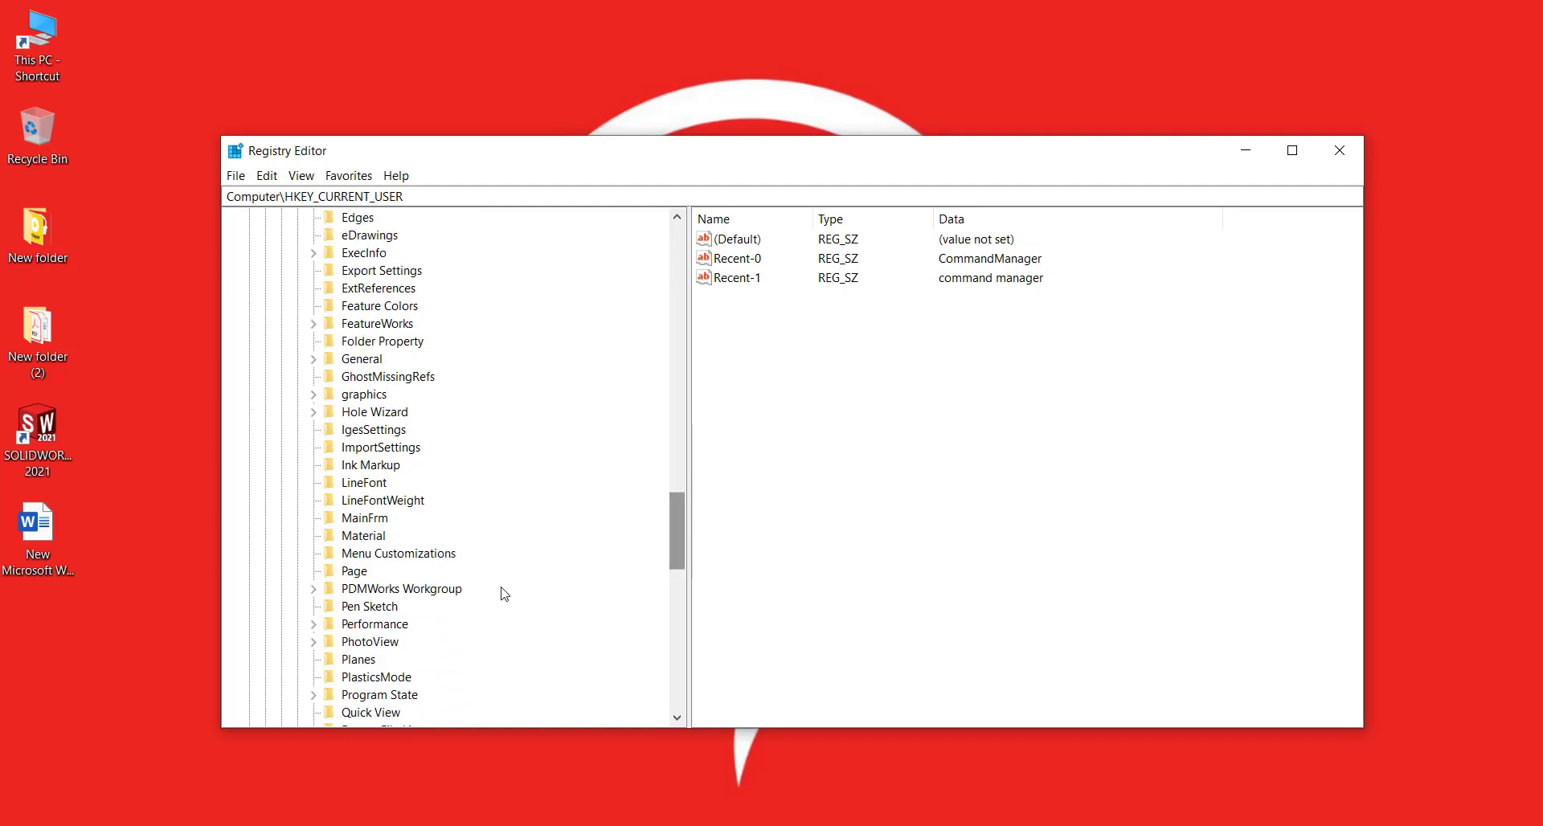
left_click(314, 625)
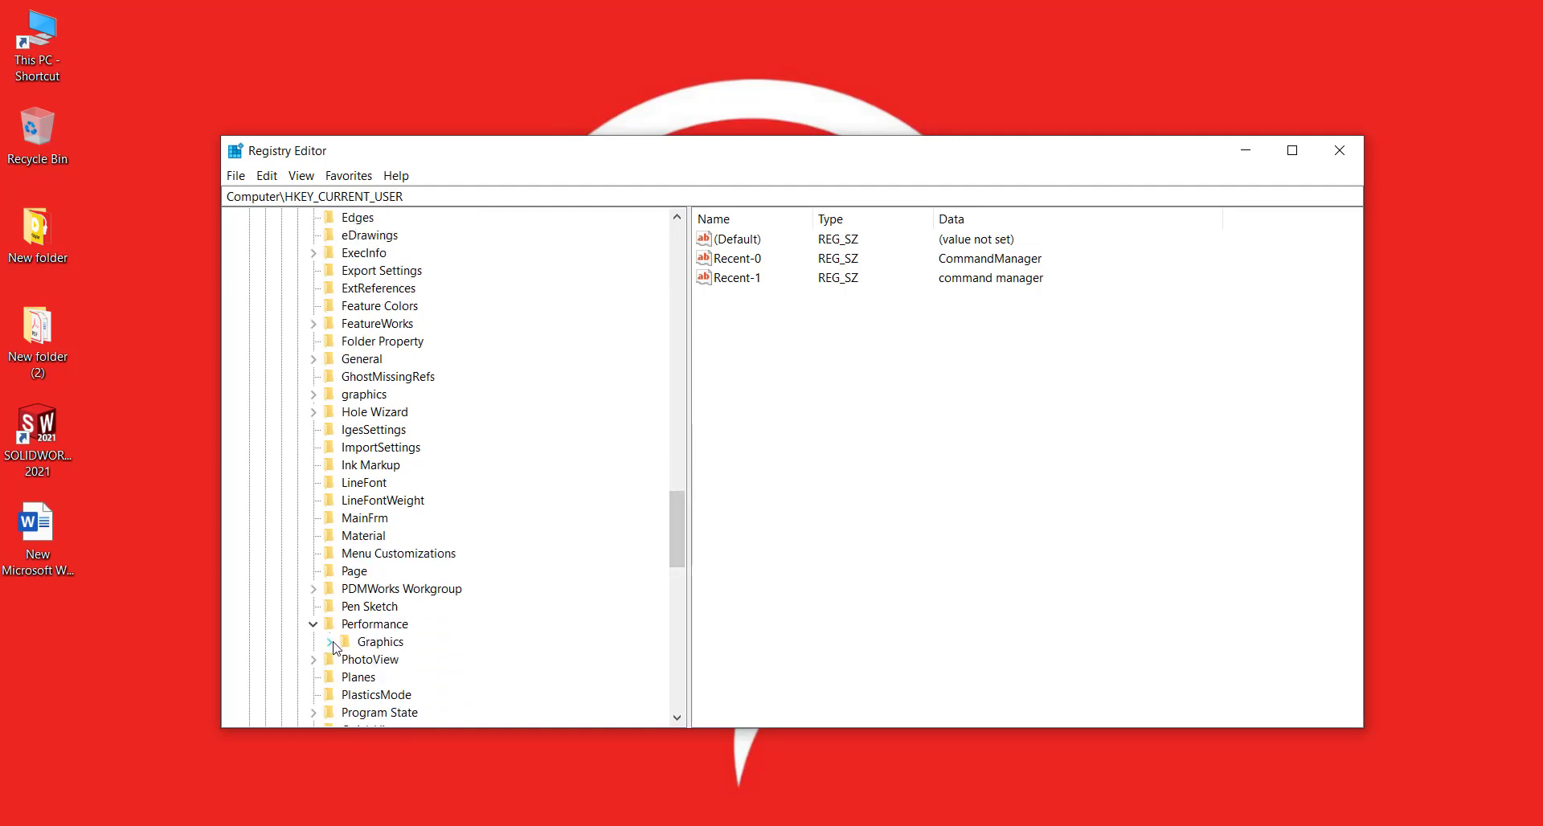
left_click(329, 642)
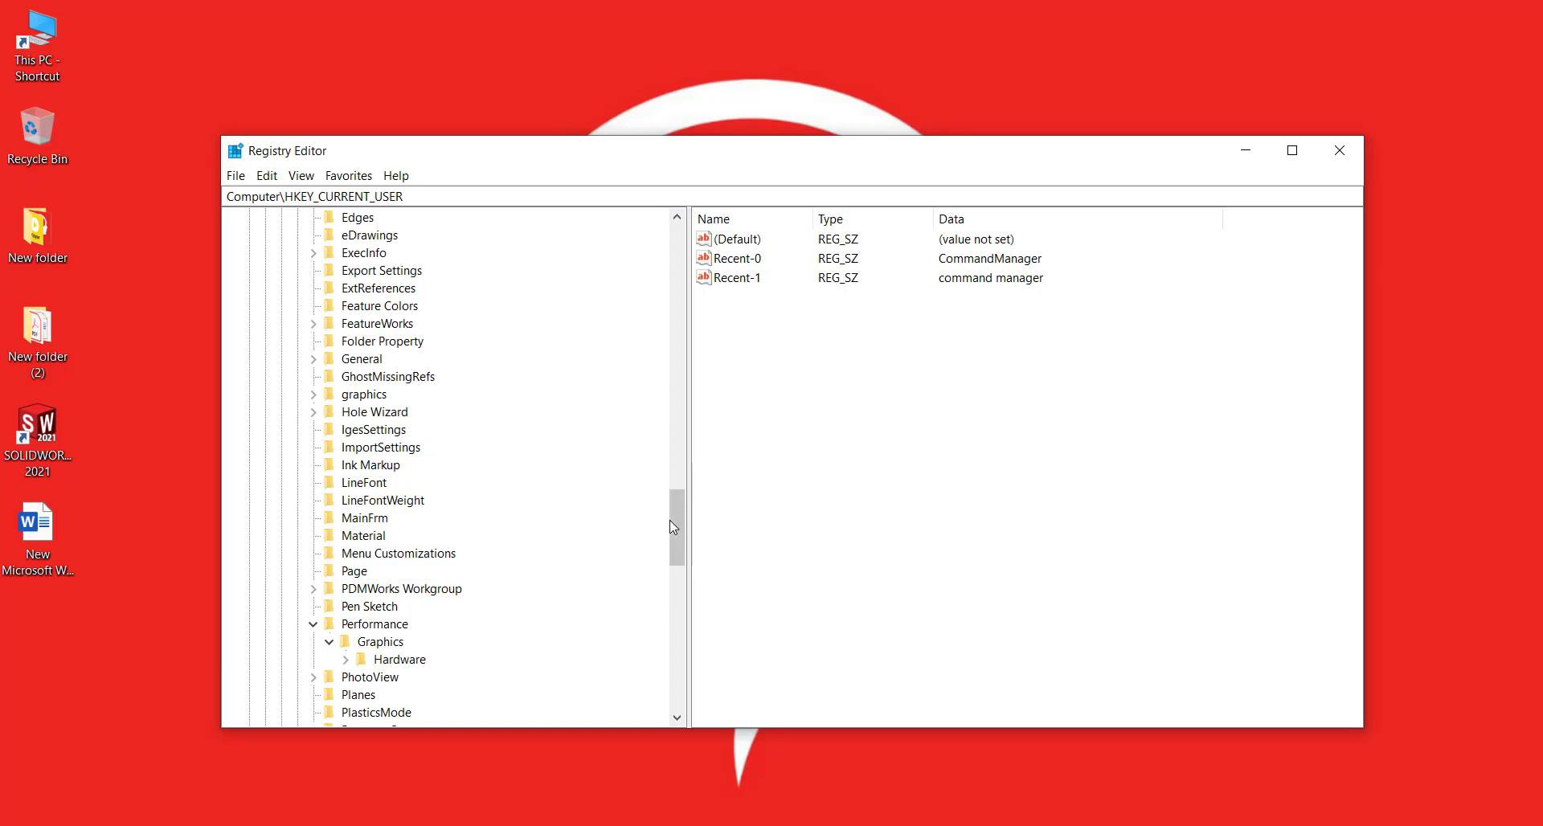
left_click_drag(674, 527, 674, 543)
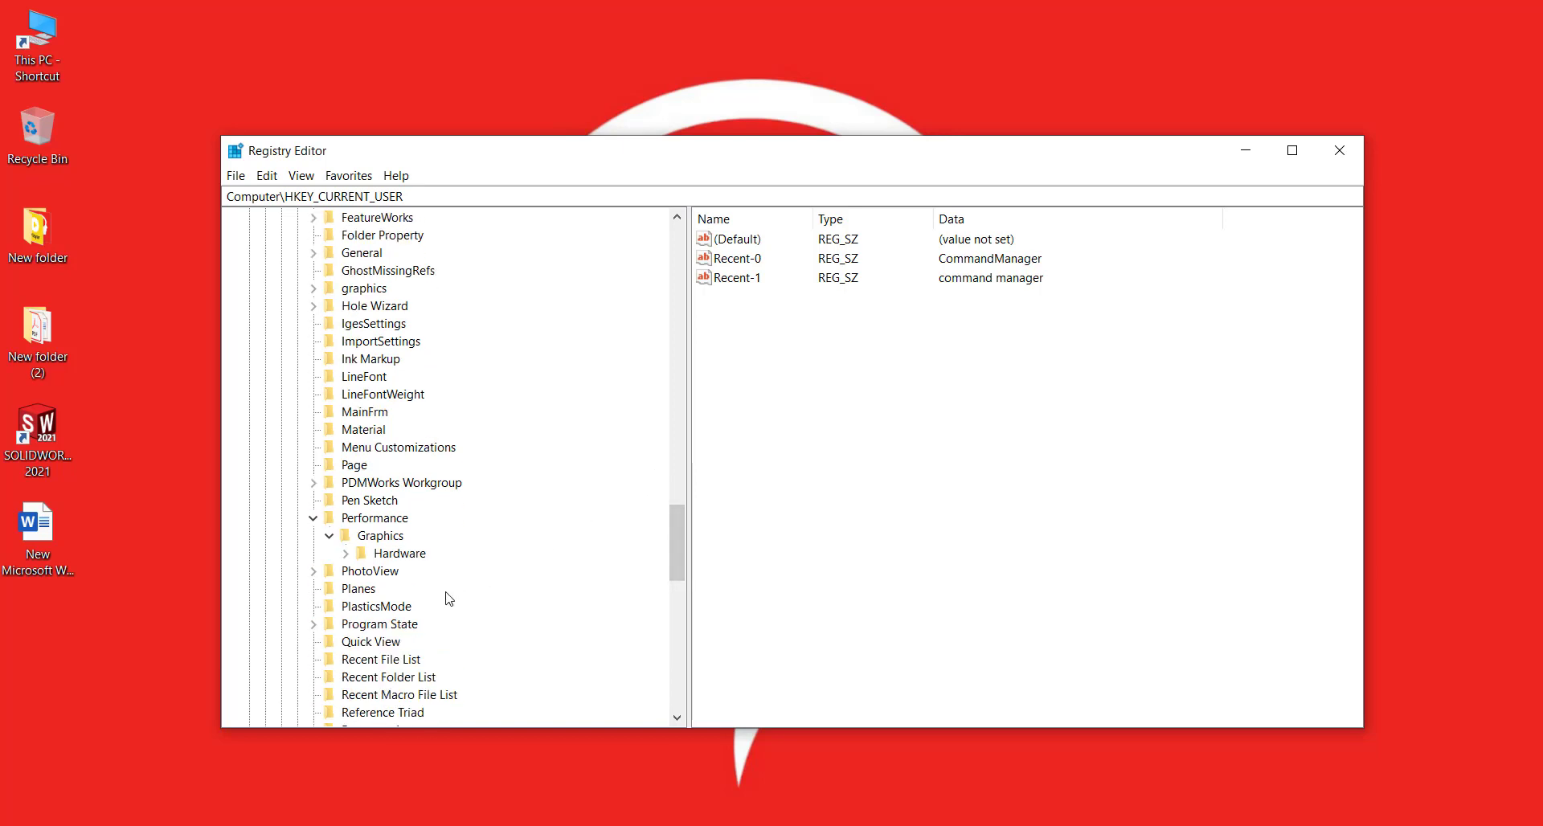
left_click(345, 554)
left_click(408, 323)
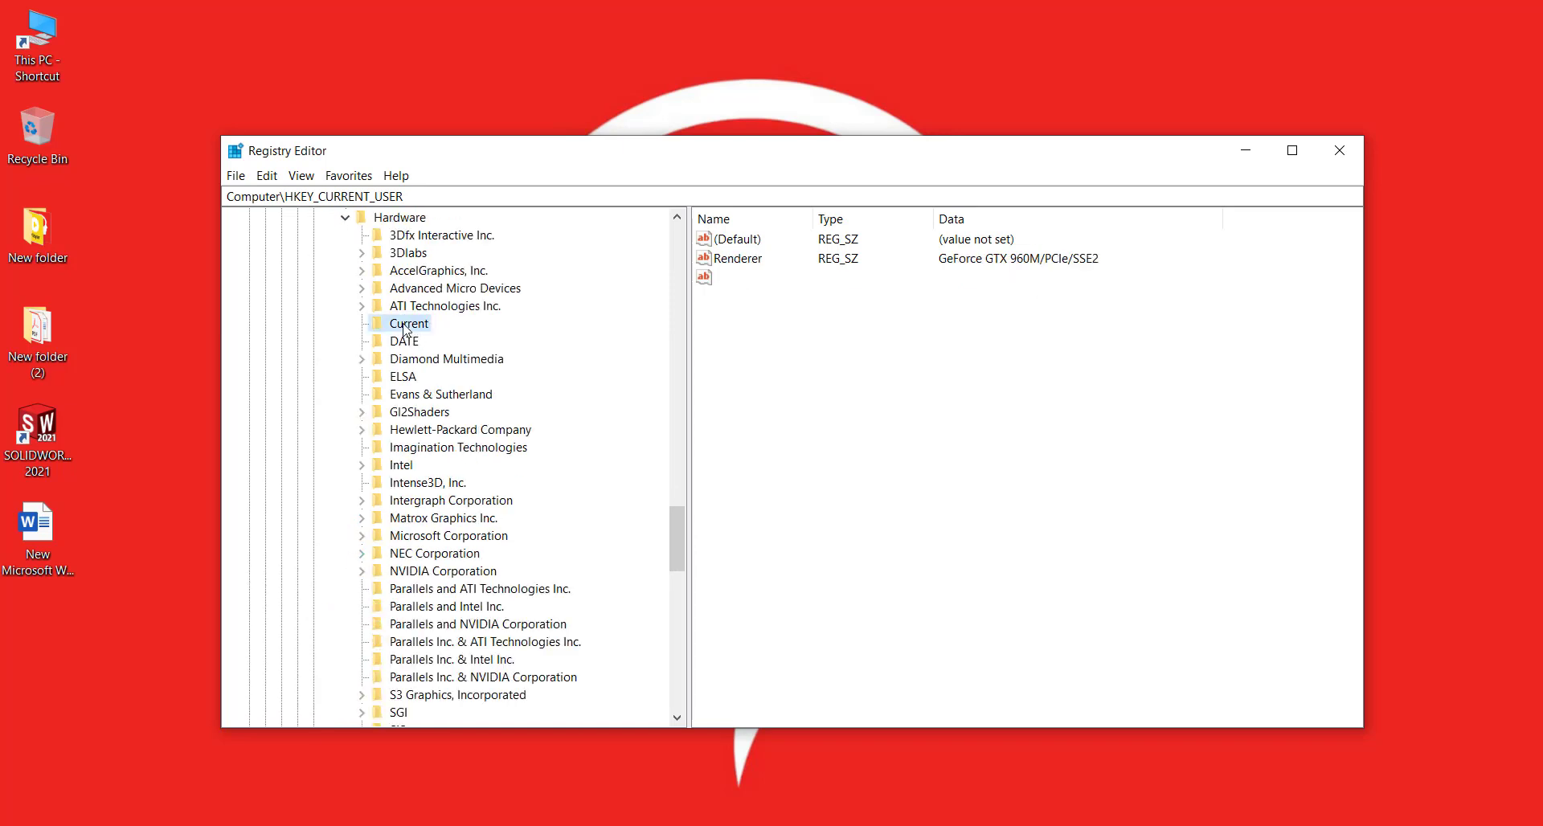
Step: Copy the value data of the Renderer string in the Current key and close its editor
left_click(752, 258)
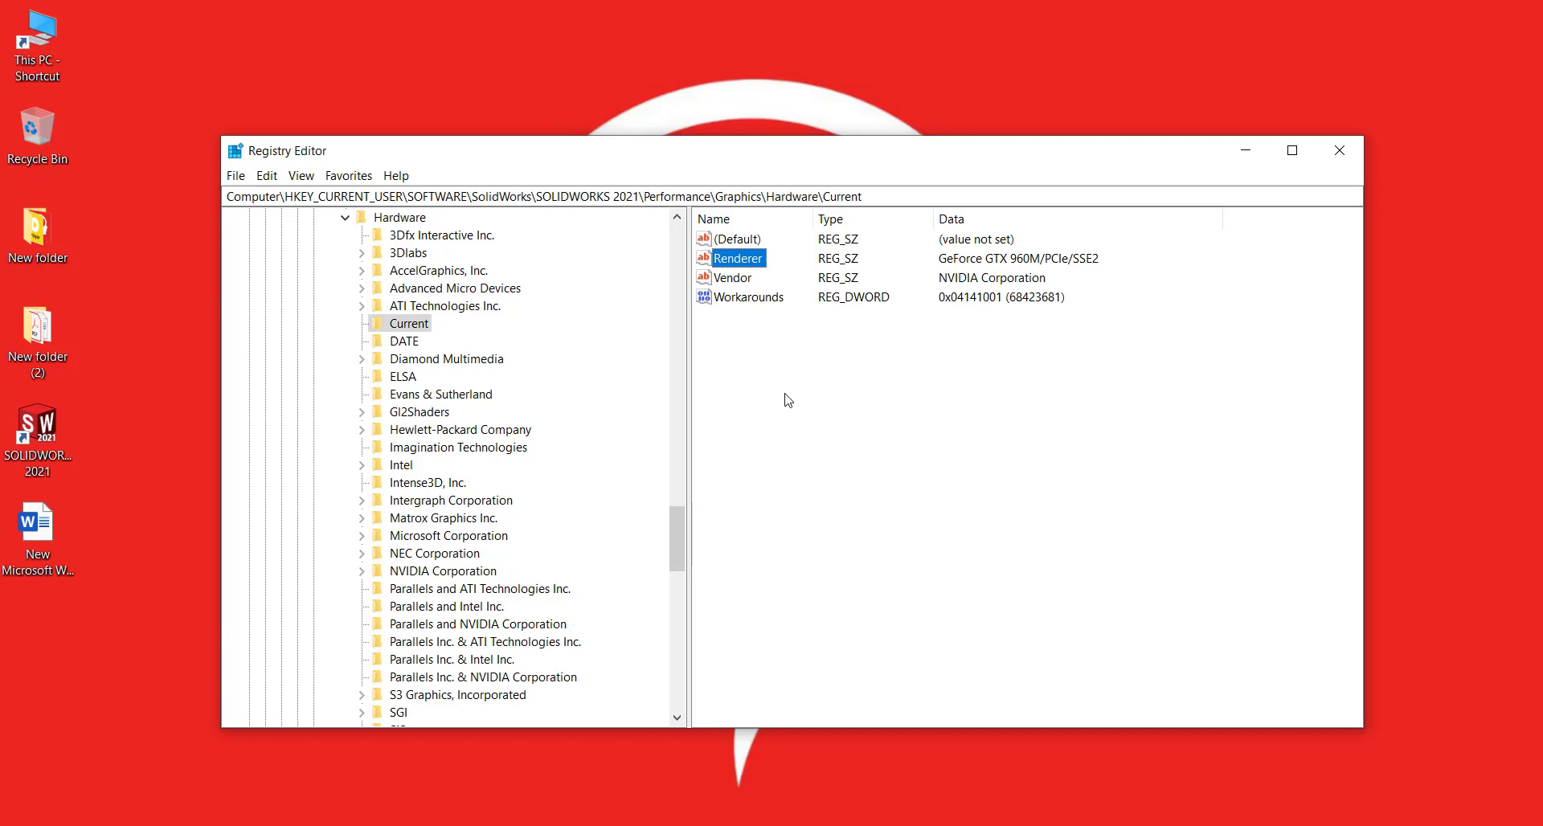
double_click(726, 261)
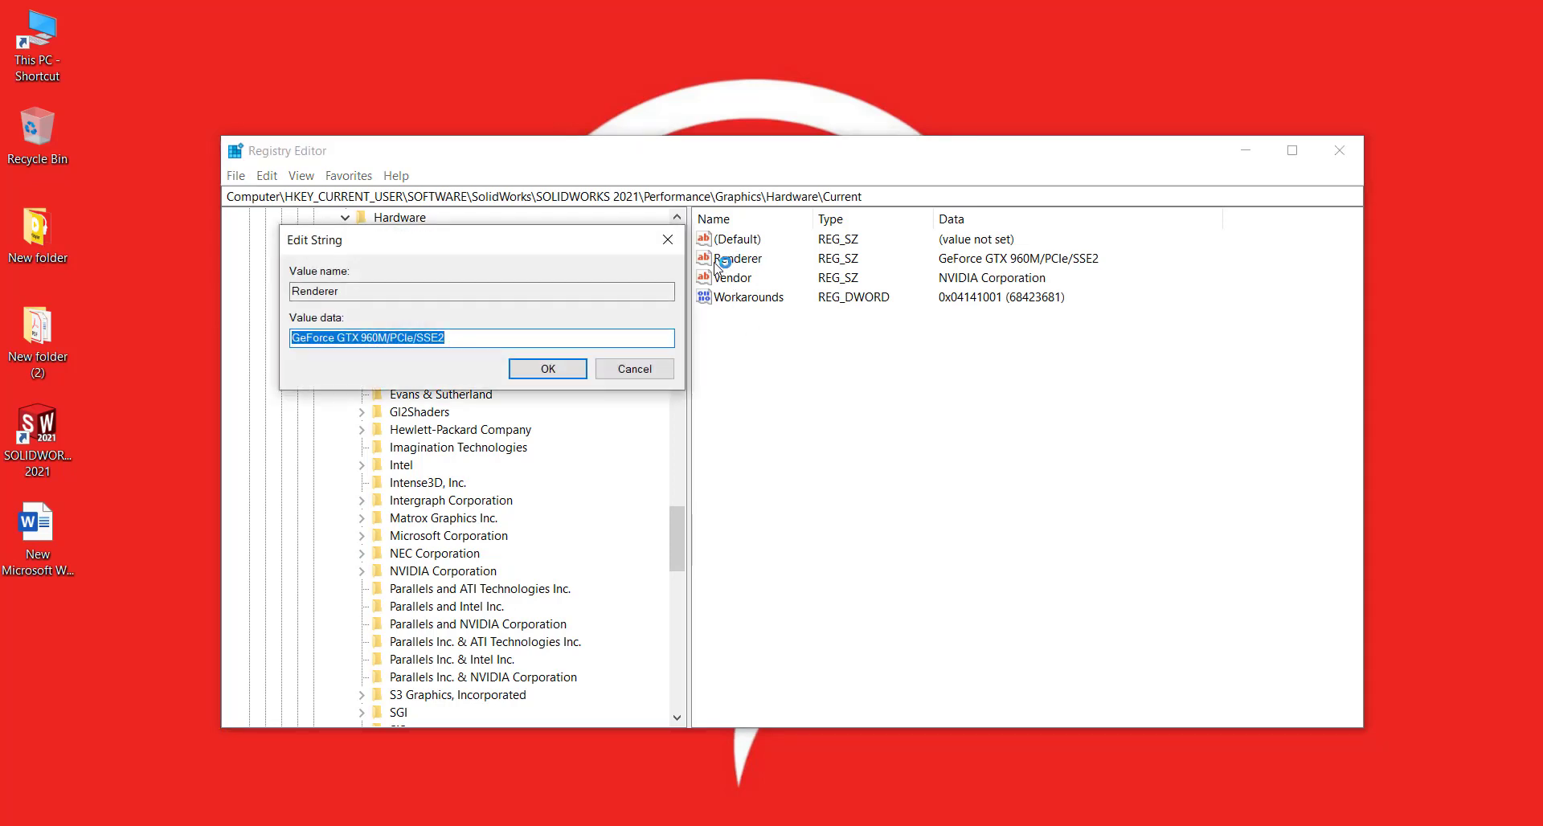
right_click(408, 341)
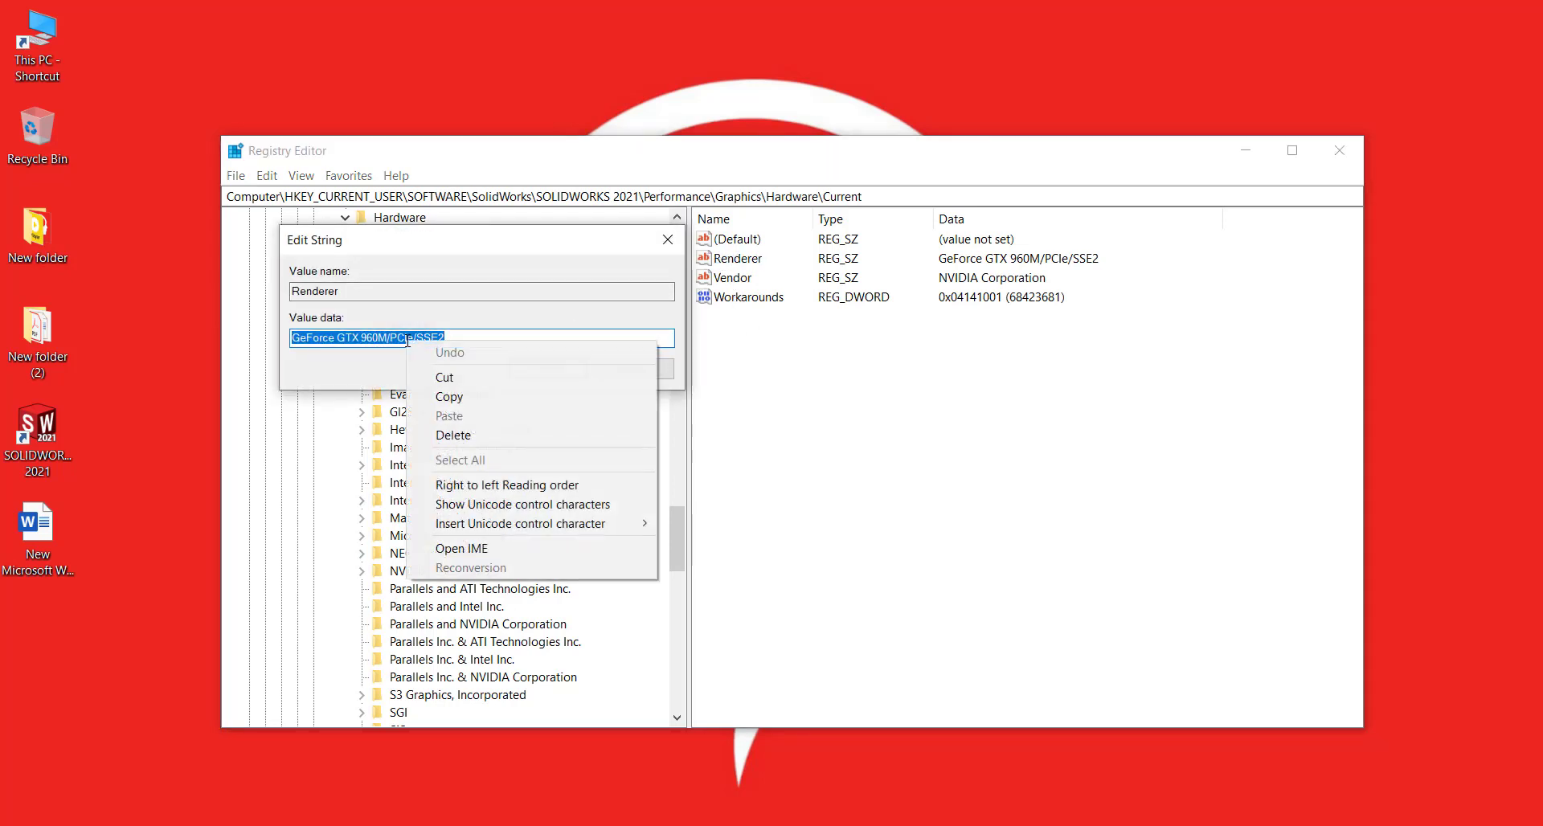
left_click(454, 397)
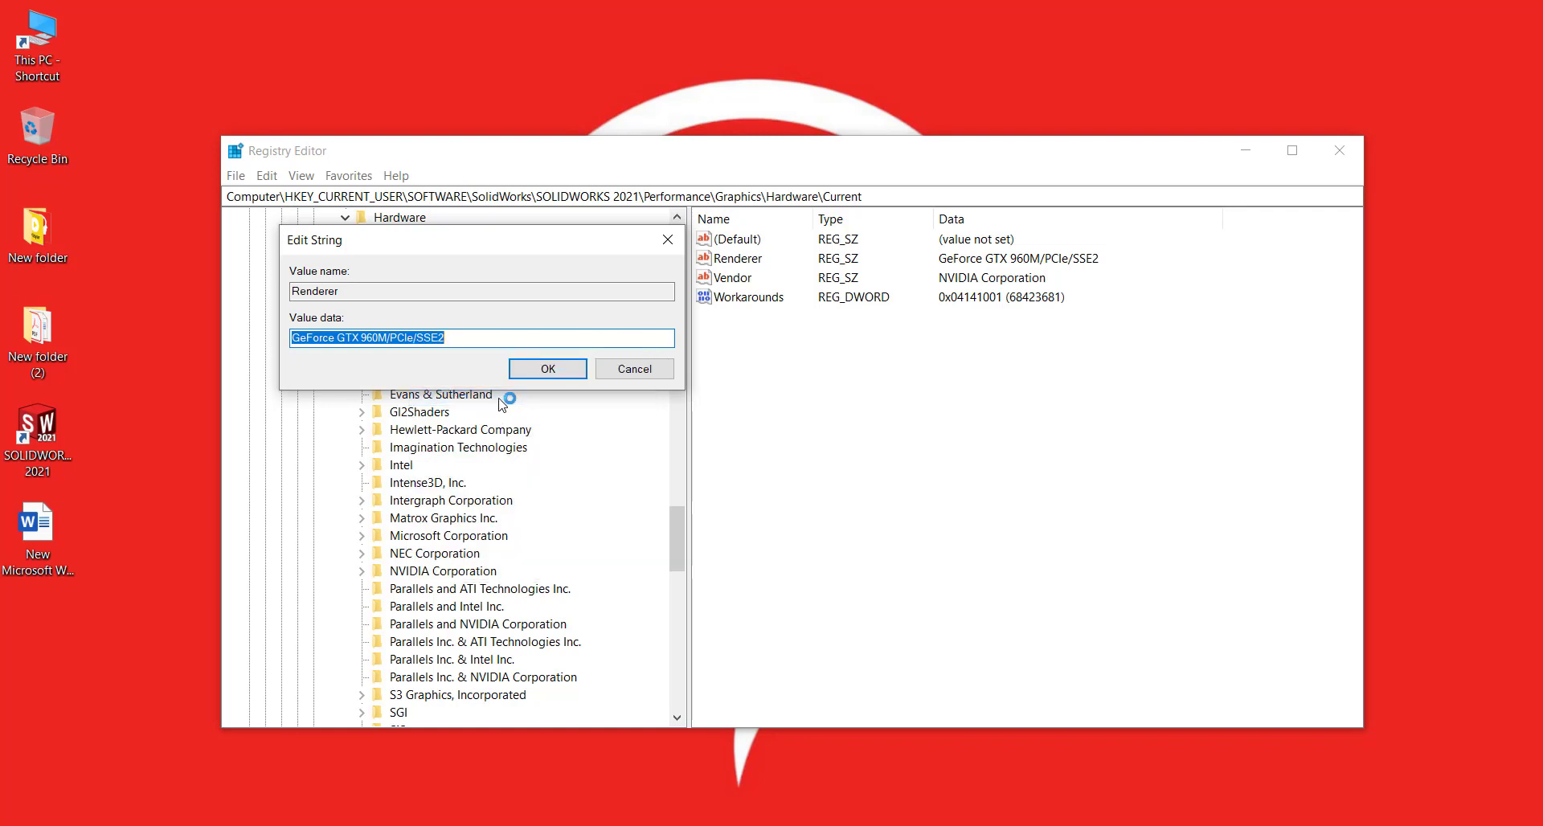
left_click(557, 375)
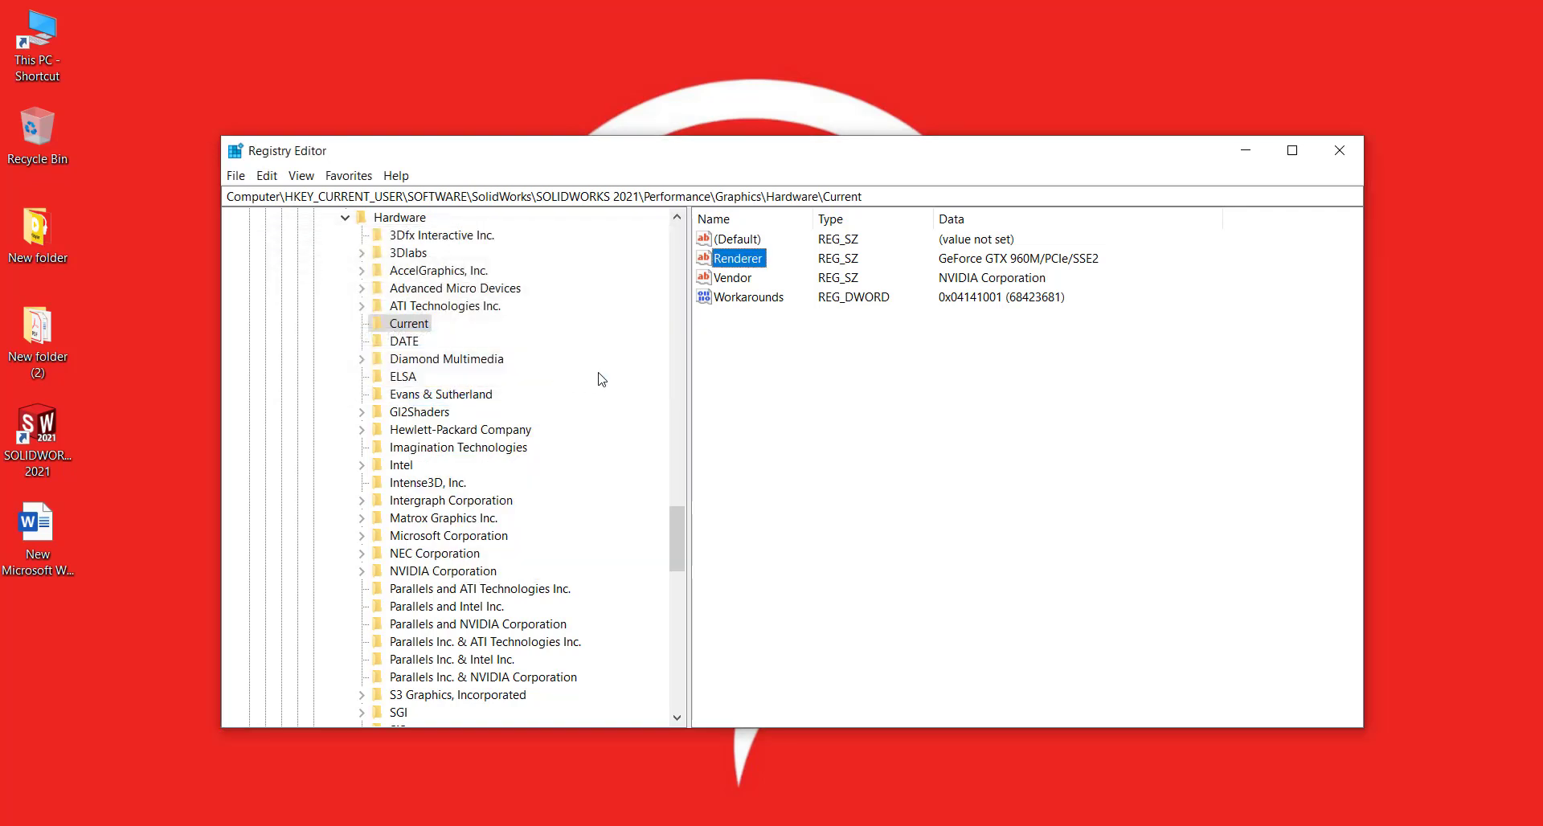
left_click(774, 376)
Step: Expand the Gl2Shaders key under Hardware and select its NV40 subkey
left_click(409, 221)
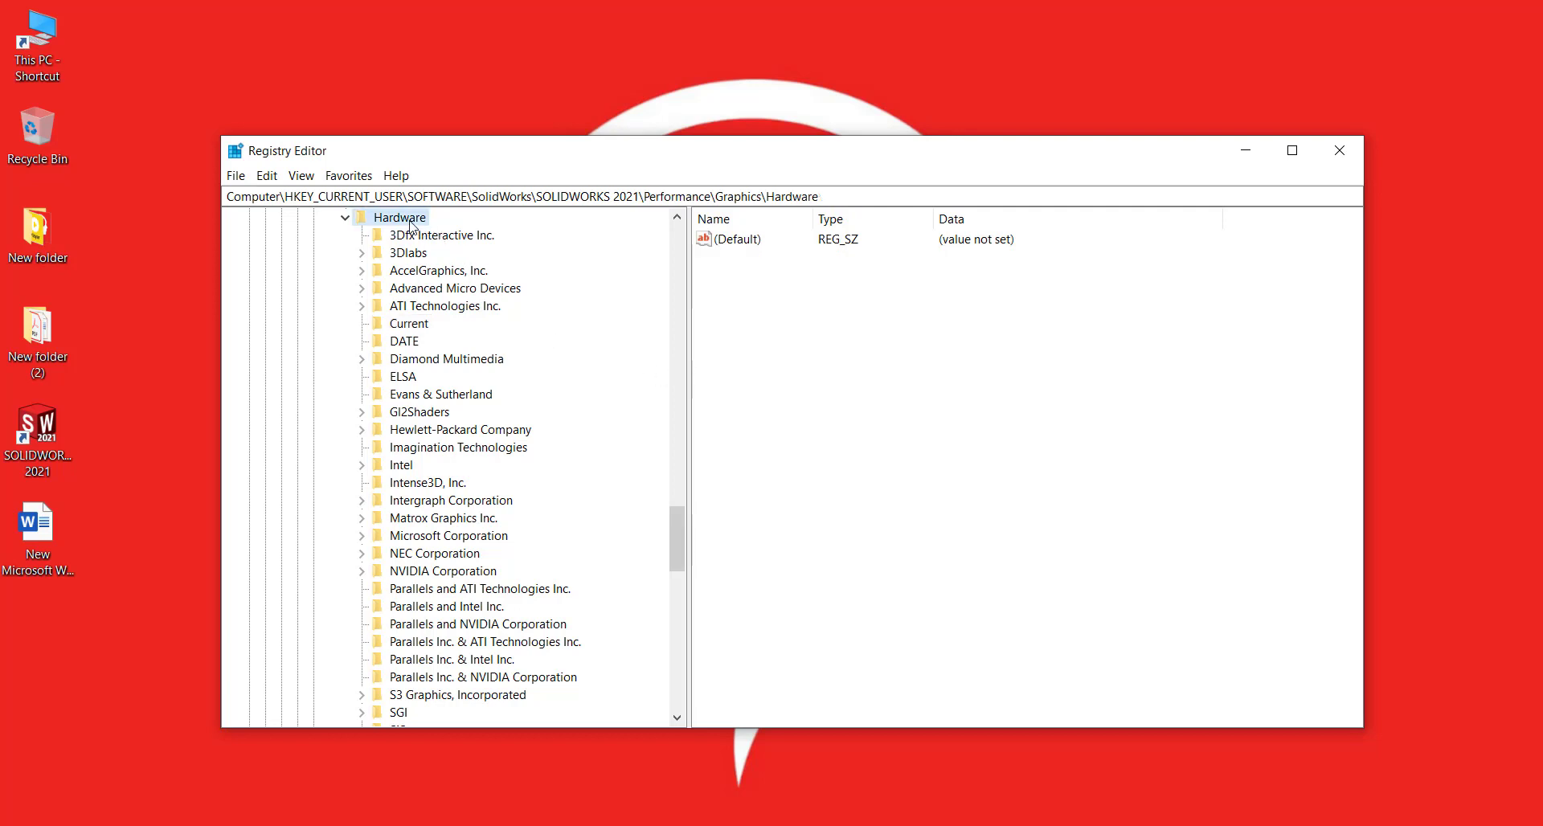
left_click(408, 414)
left_click(363, 414)
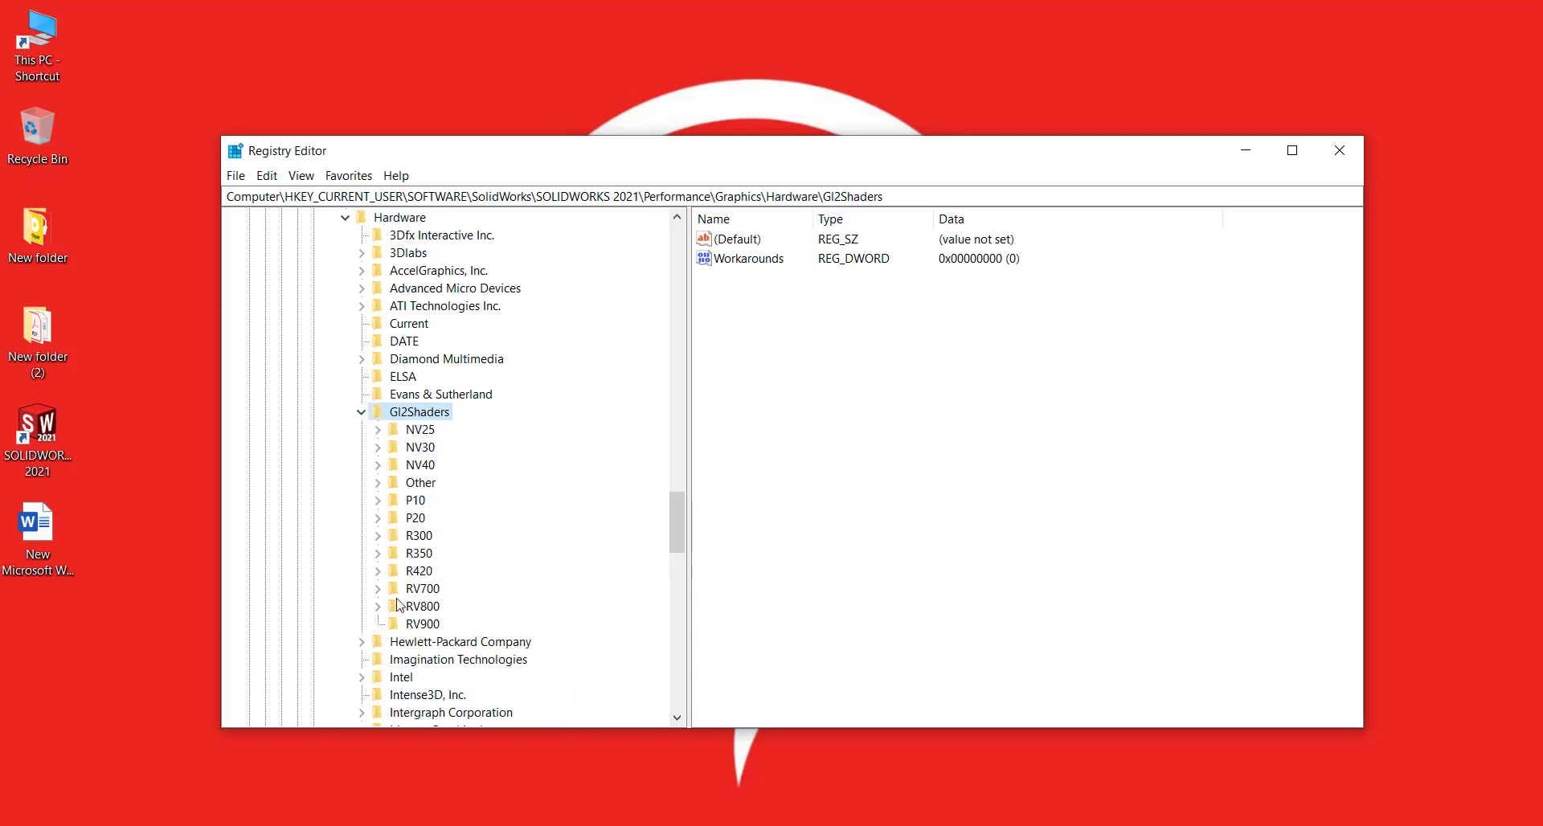
left_click(396, 468)
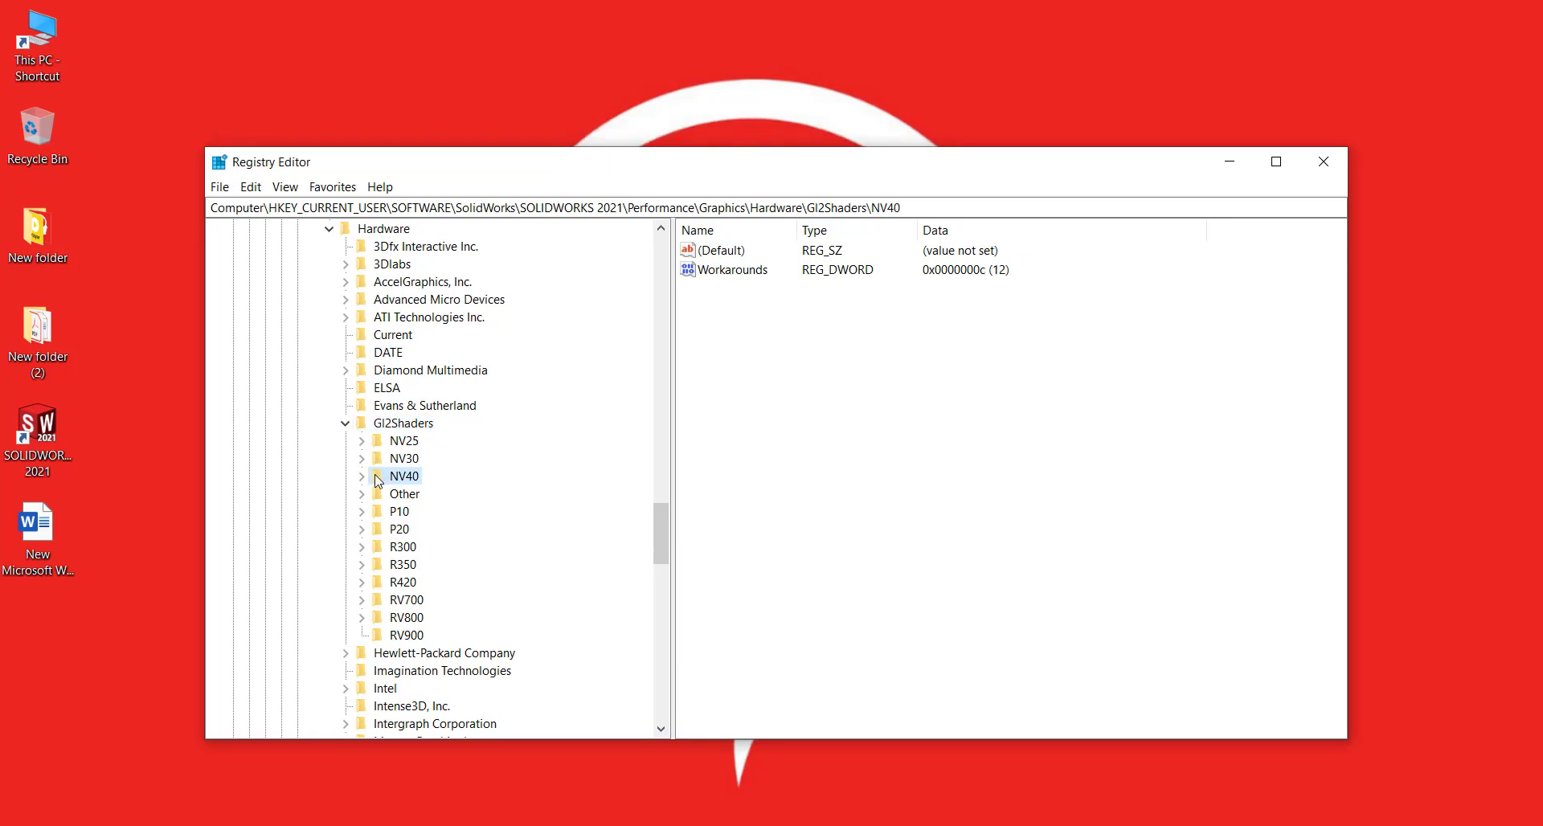
Step: Create a new key under NV40 and name it with the copied renderer string, GeForce GTX 960M/PCIe/SSE2
right_click(378, 479)
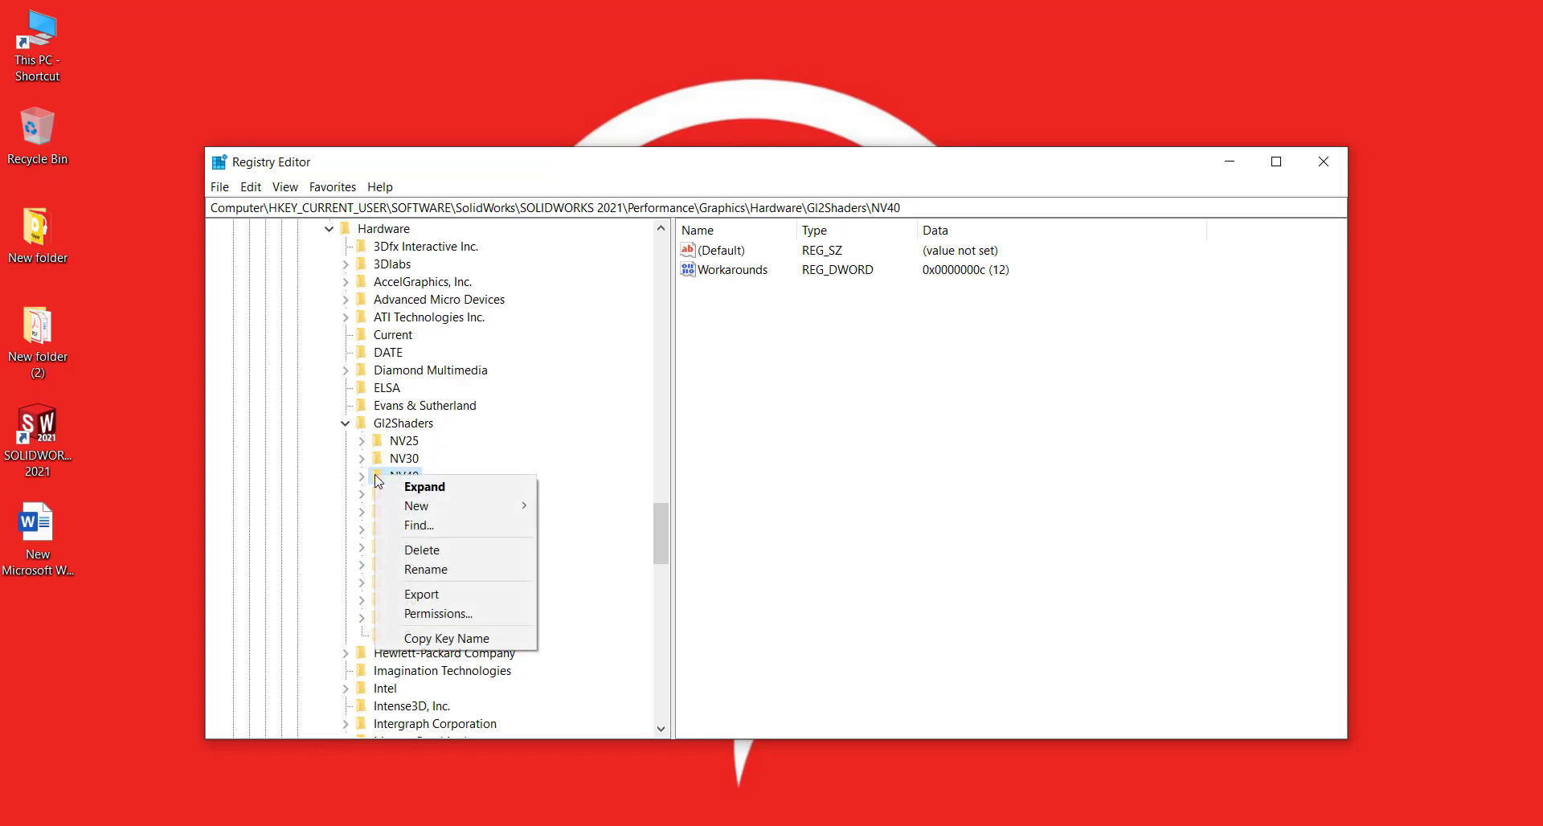
mouse_move(455, 506)
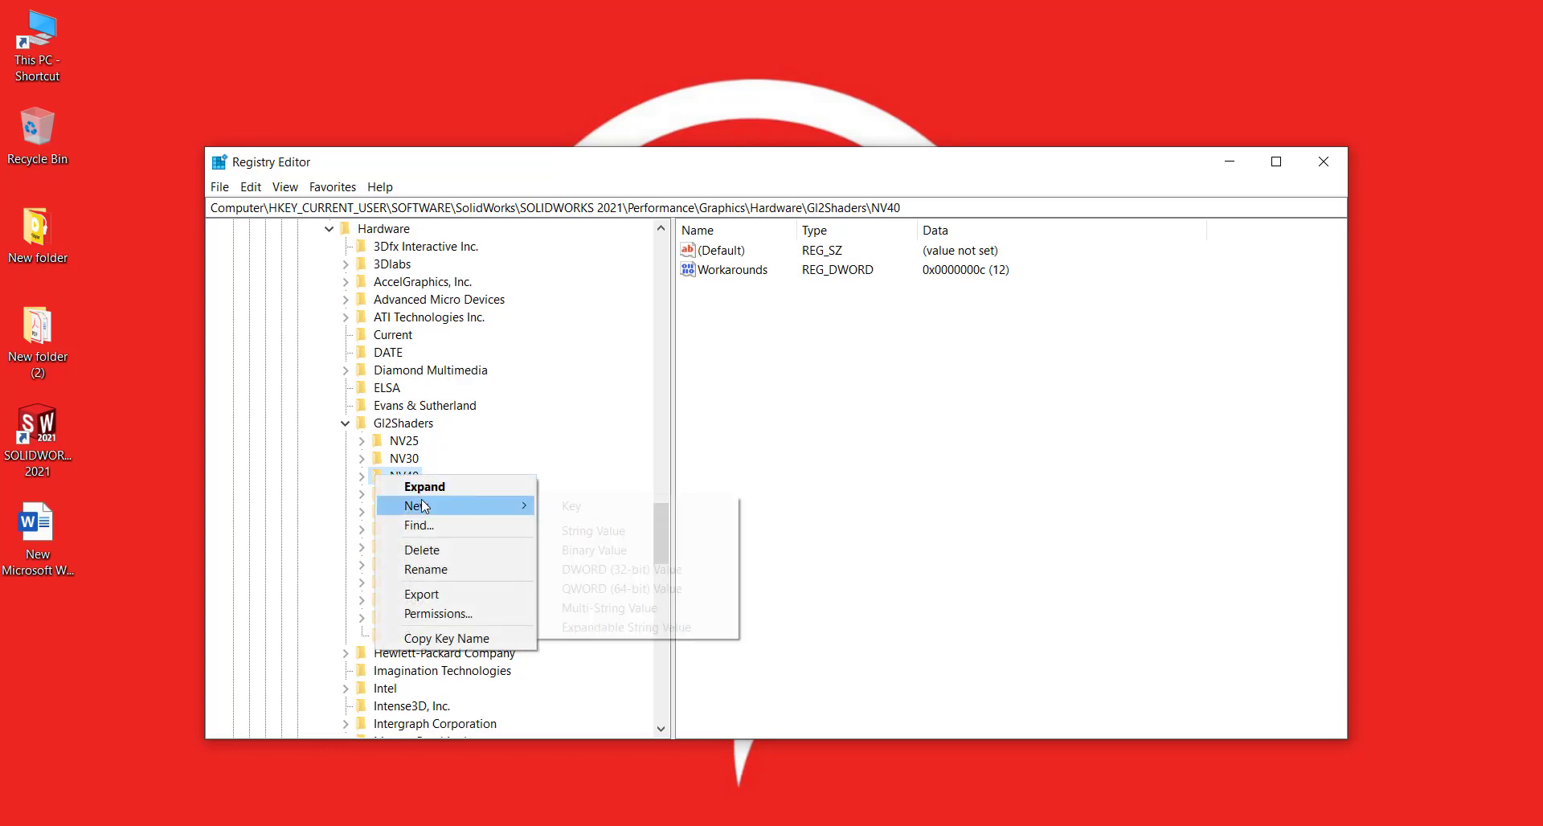
left_click(596, 506)
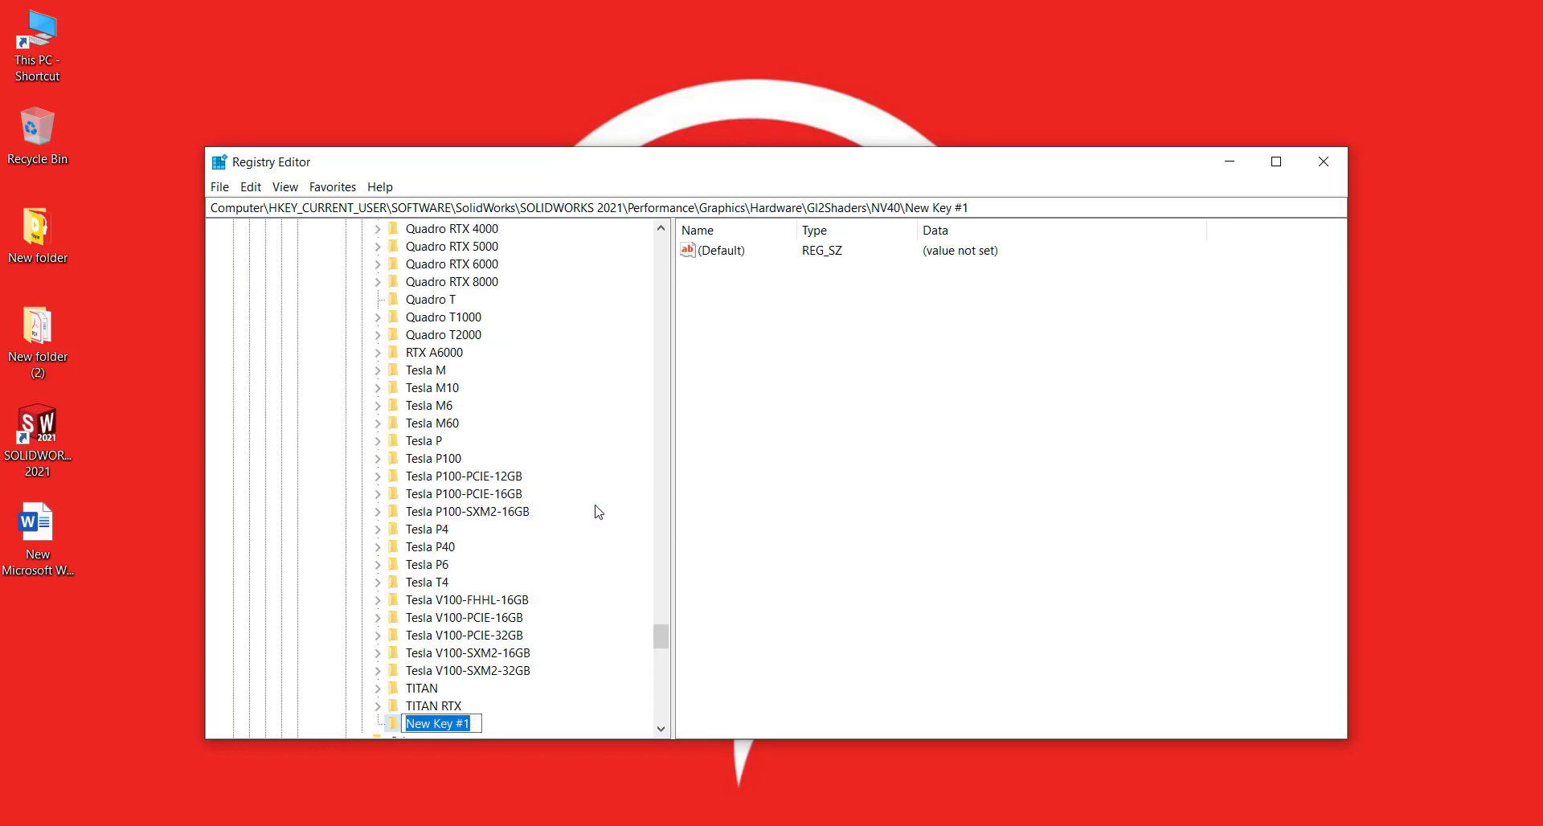
right_click(441, 728)
left_click(482, 563)
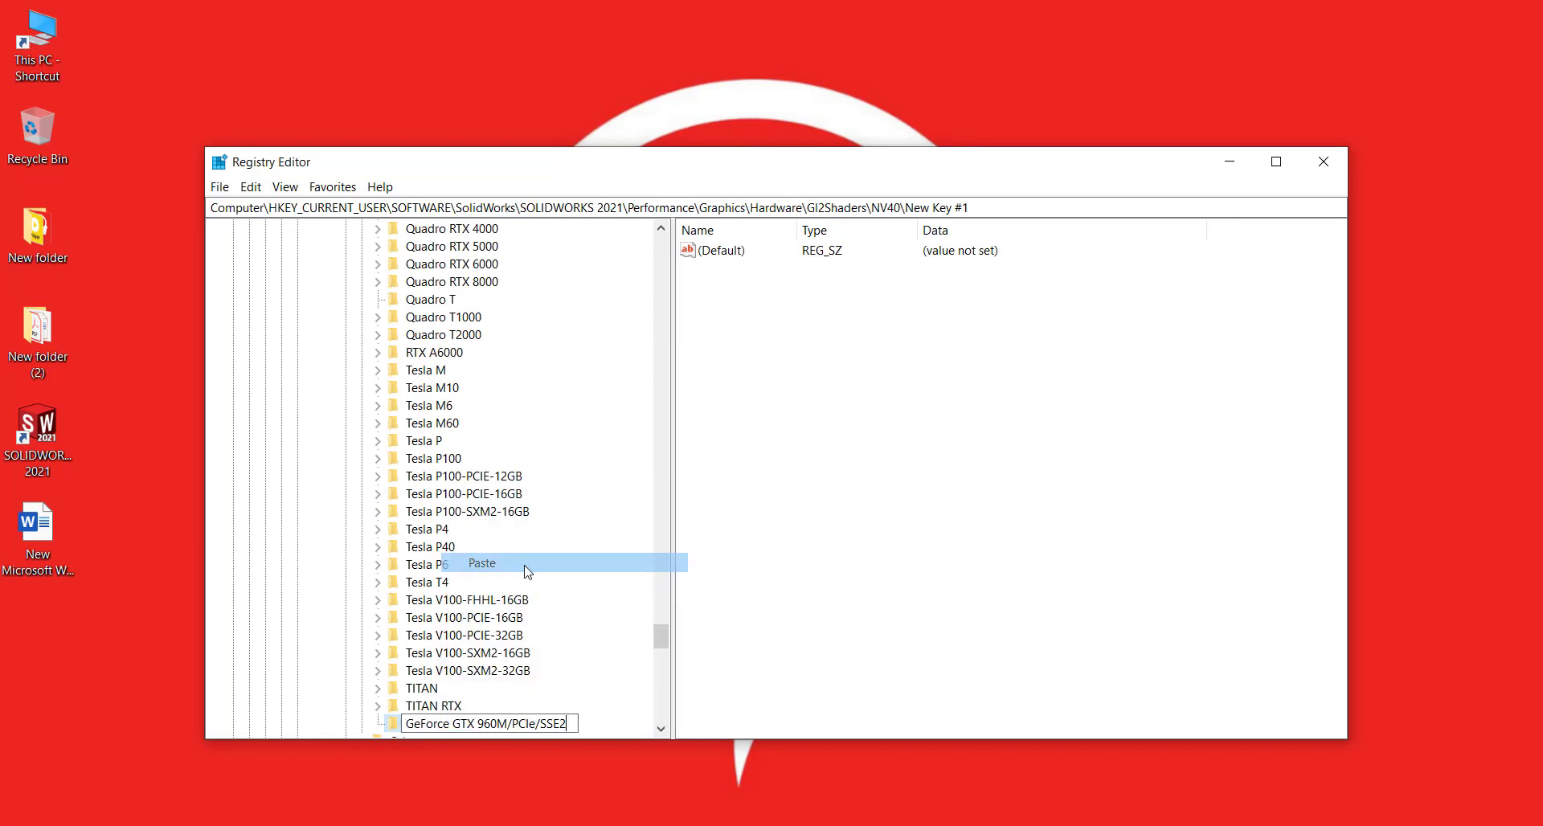
left_click(586, 711)
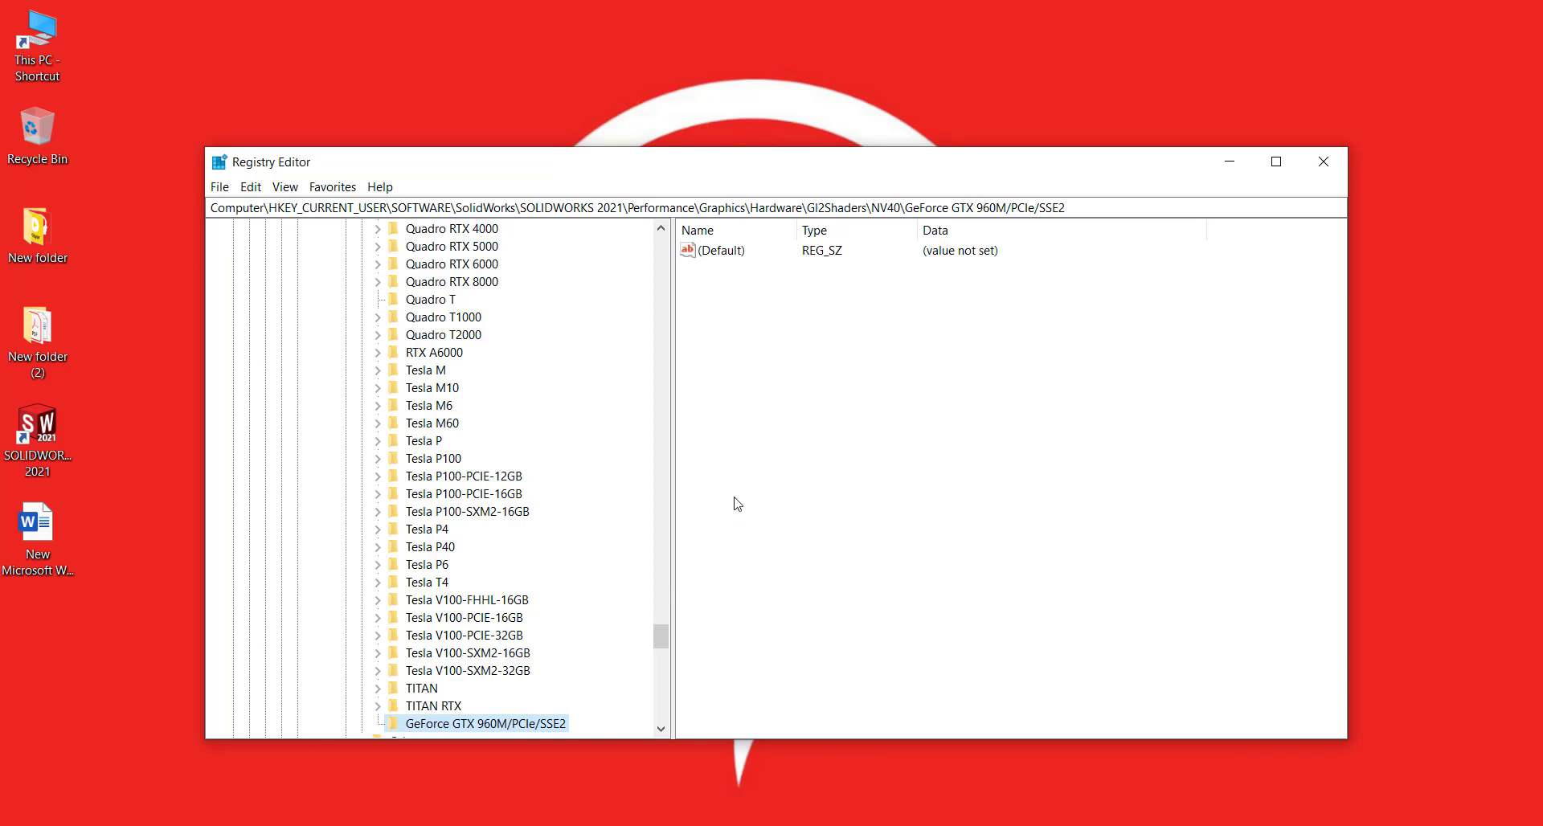
Step: Add a DWORD (32-bit) value named Workarounds to the GeForce GTX 960M/PCIe/SSE2 key
right_click(757, 369)
mouse_move(794, 384)
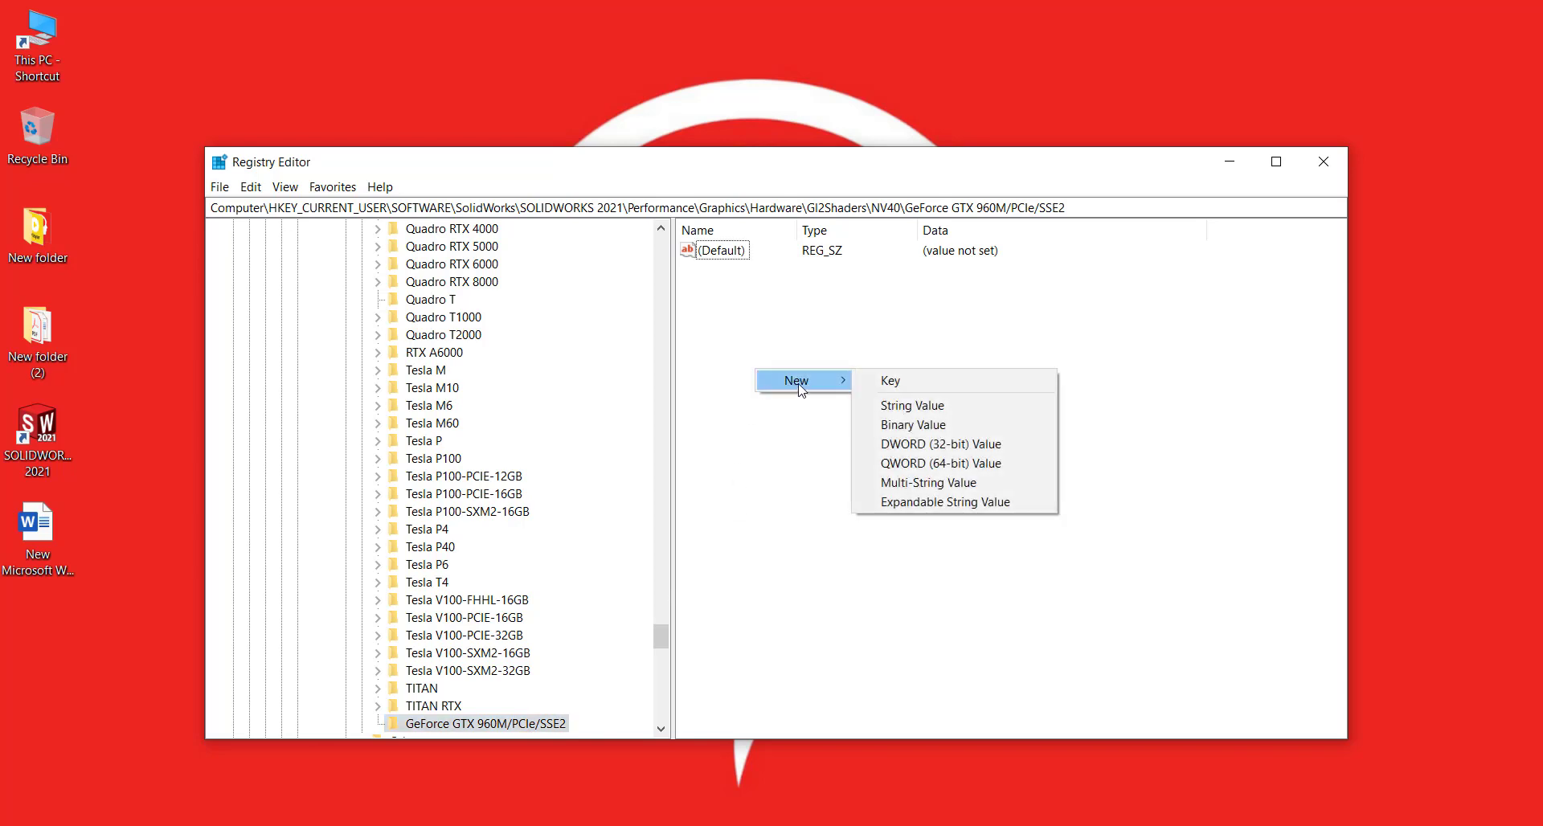
left_click(946, 446)
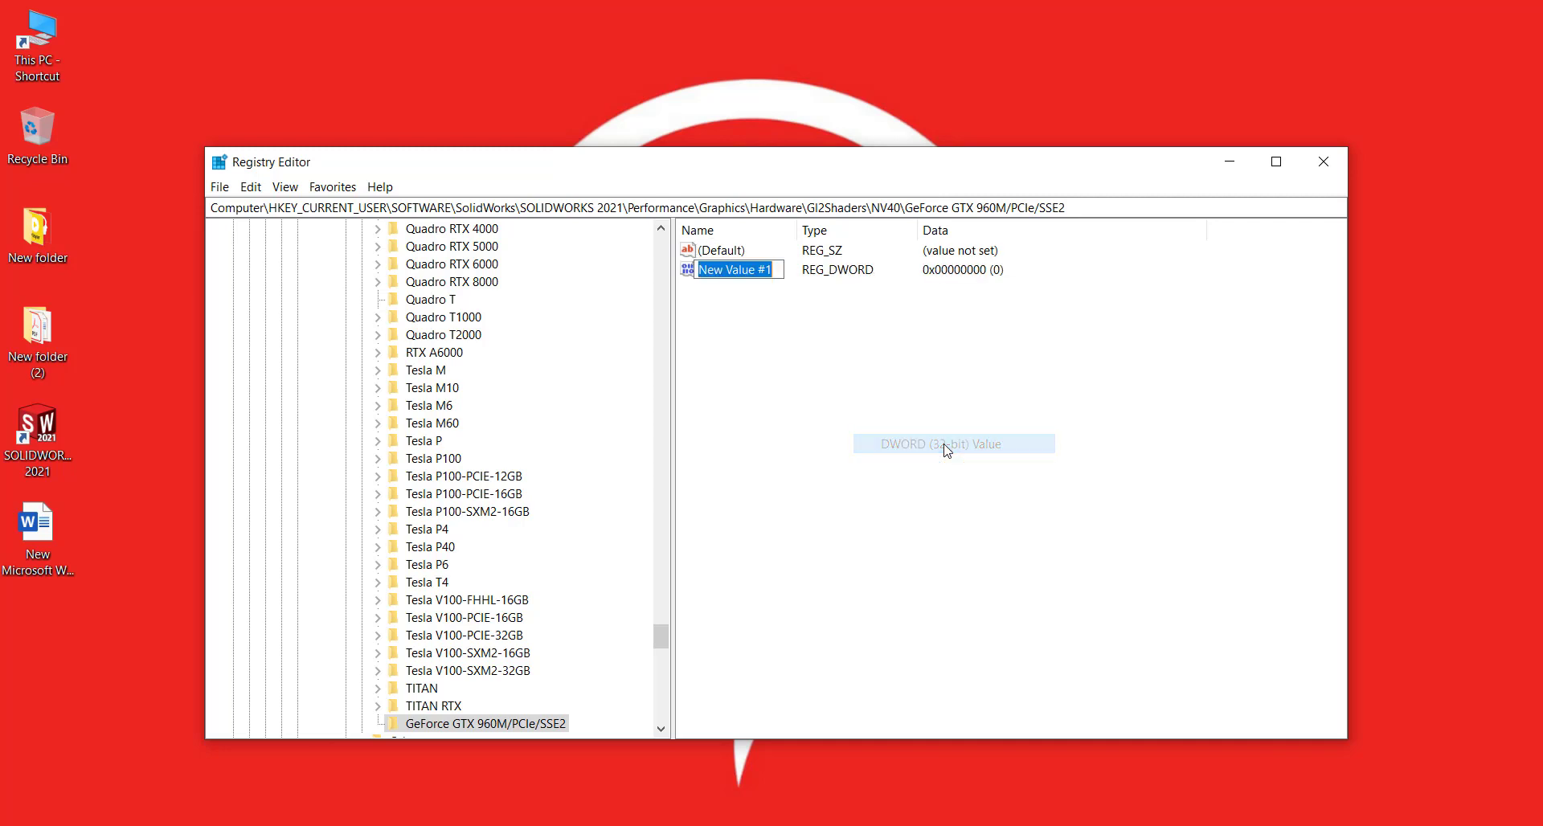
type("W")
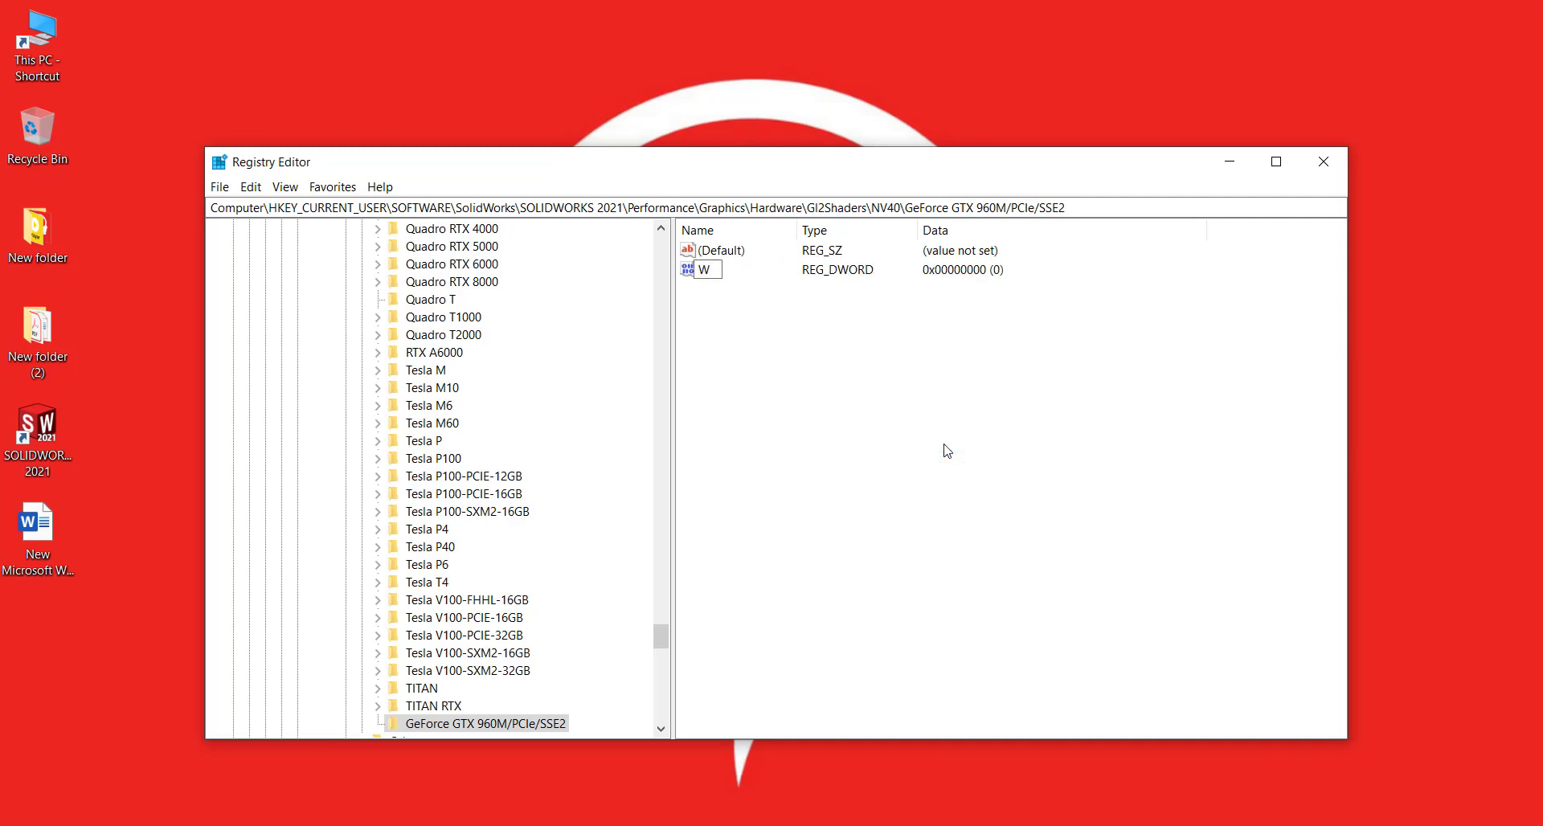
type("orkarounds")
key("Return")
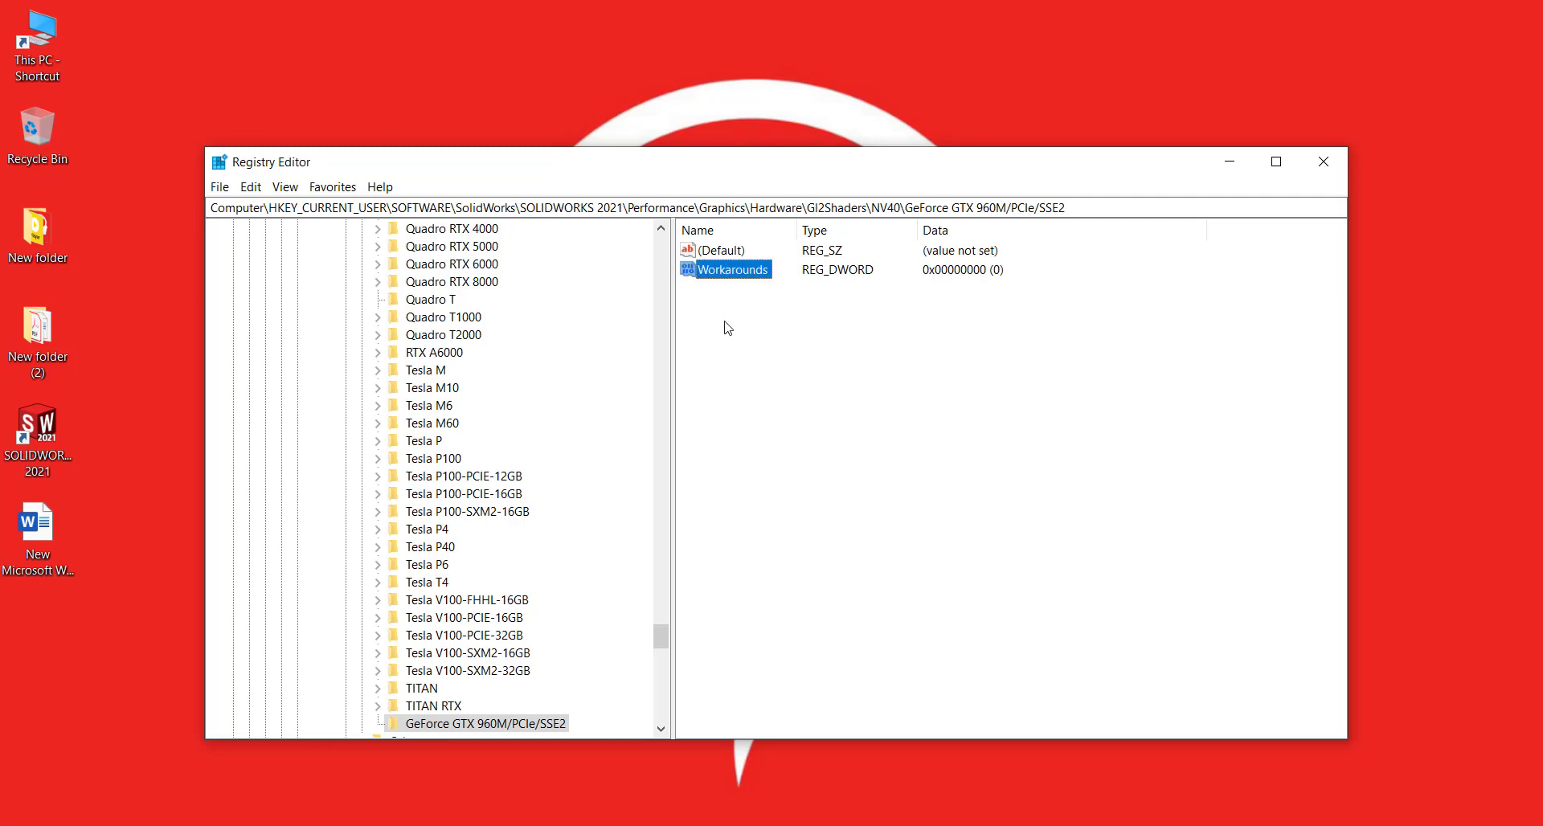
Step: Set the value data of the new Workarounds entry to 40408 with hexadecimal base
double_click(721, 273)
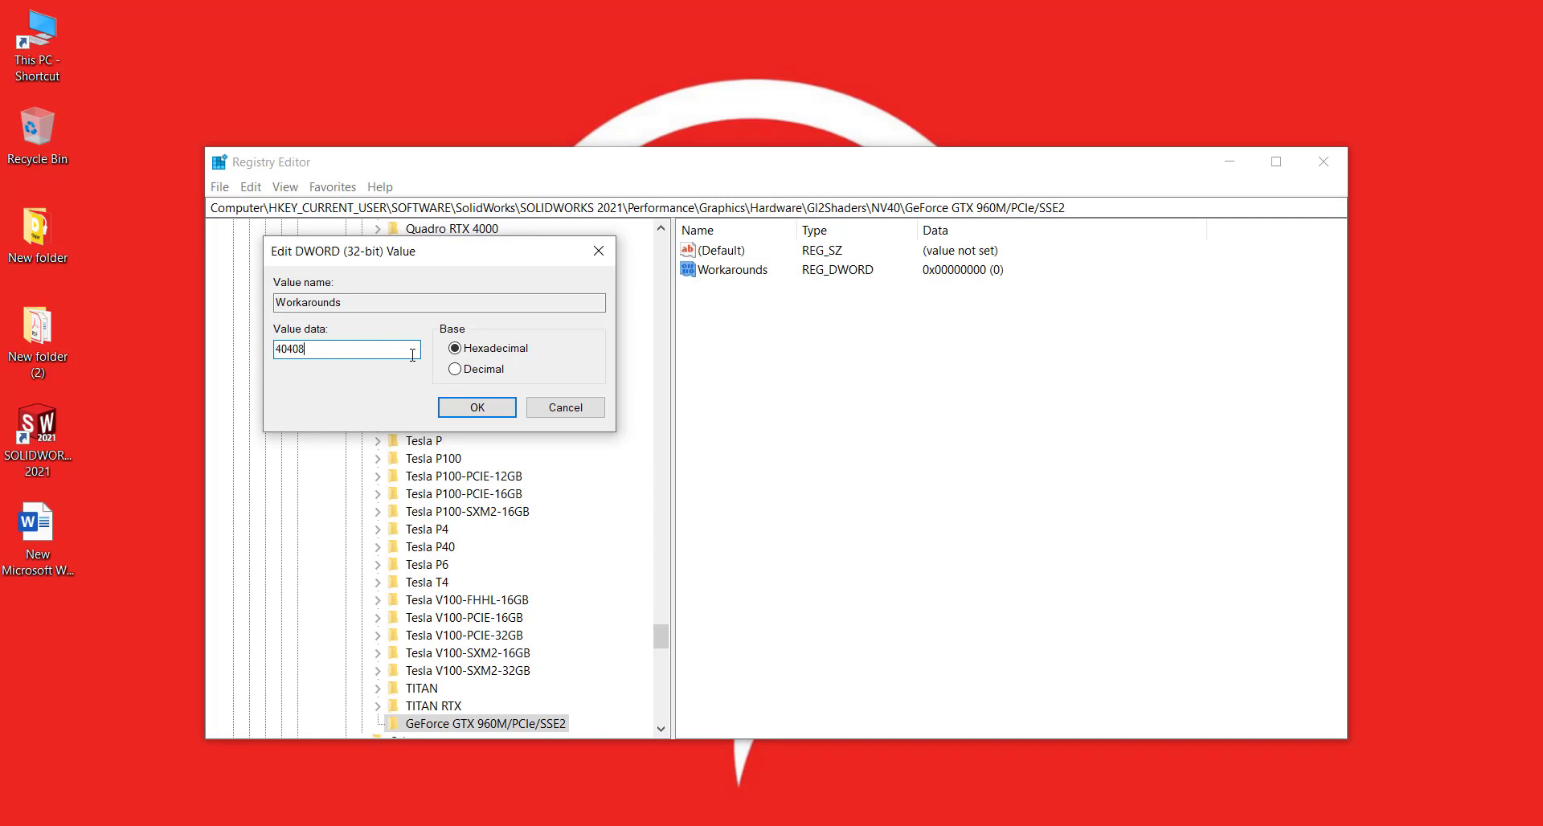
left_click(460, 352)
left_click(500, 412)
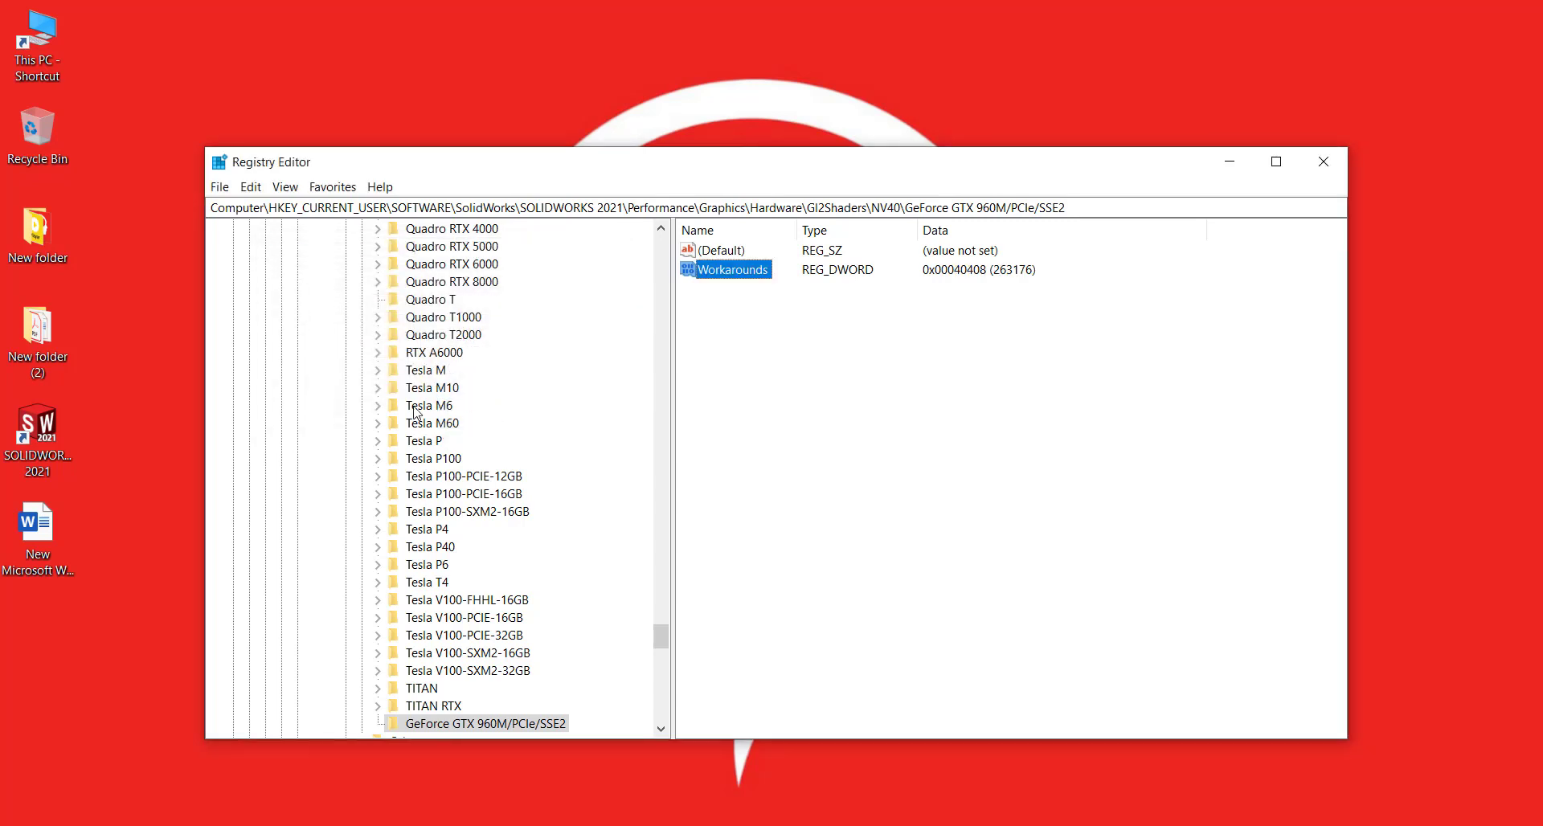
Step: Collapse the NV40 key under Gl2Shaders and close Registry Editor
scroll(322, 394, "up", 10)
scroll(322, 394, "up", 10)
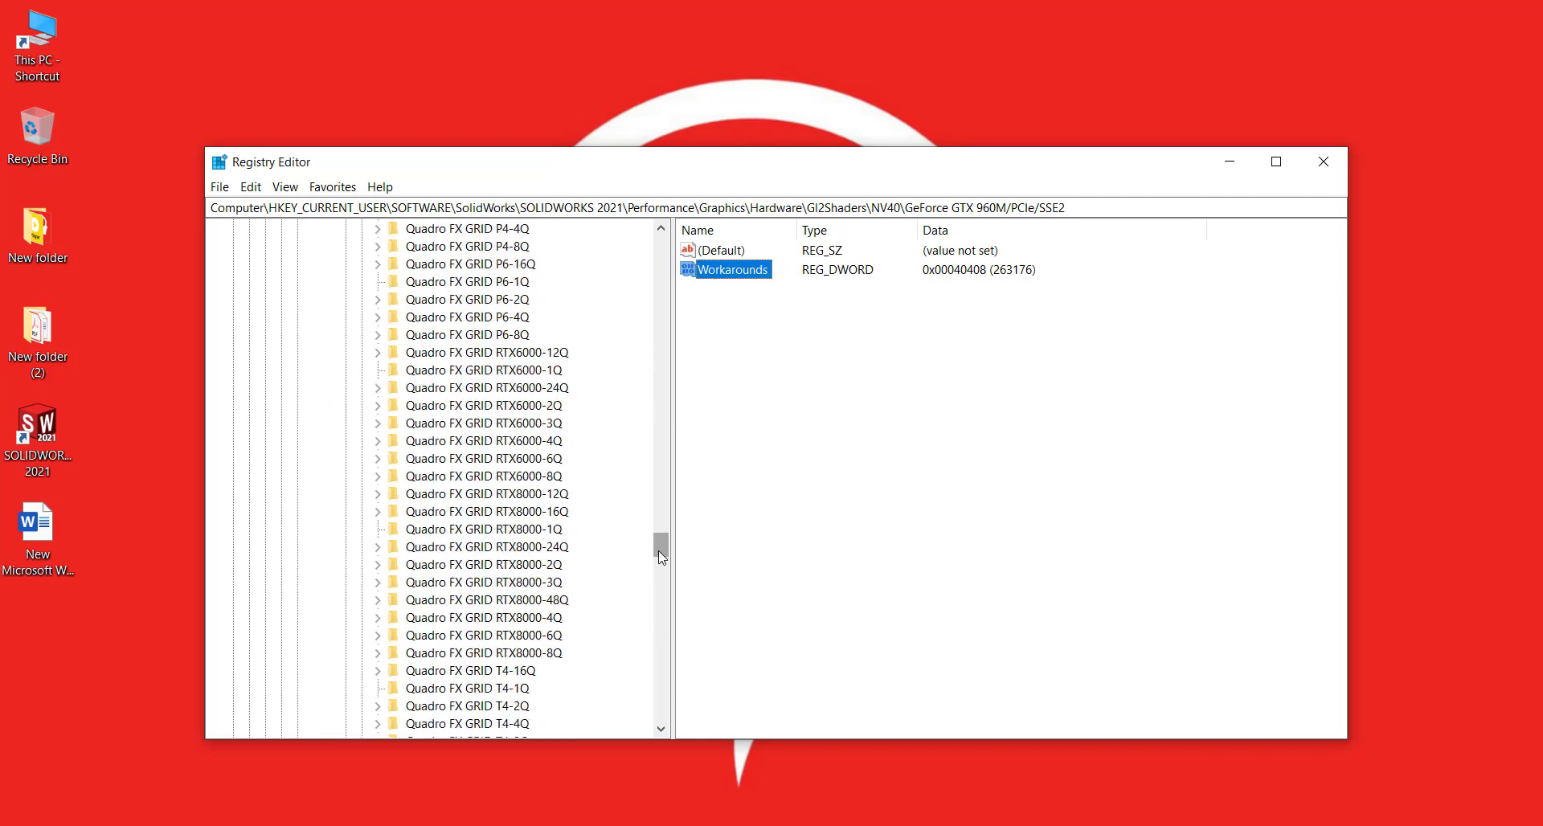
left_click_drag(659, 552, 661, 370)
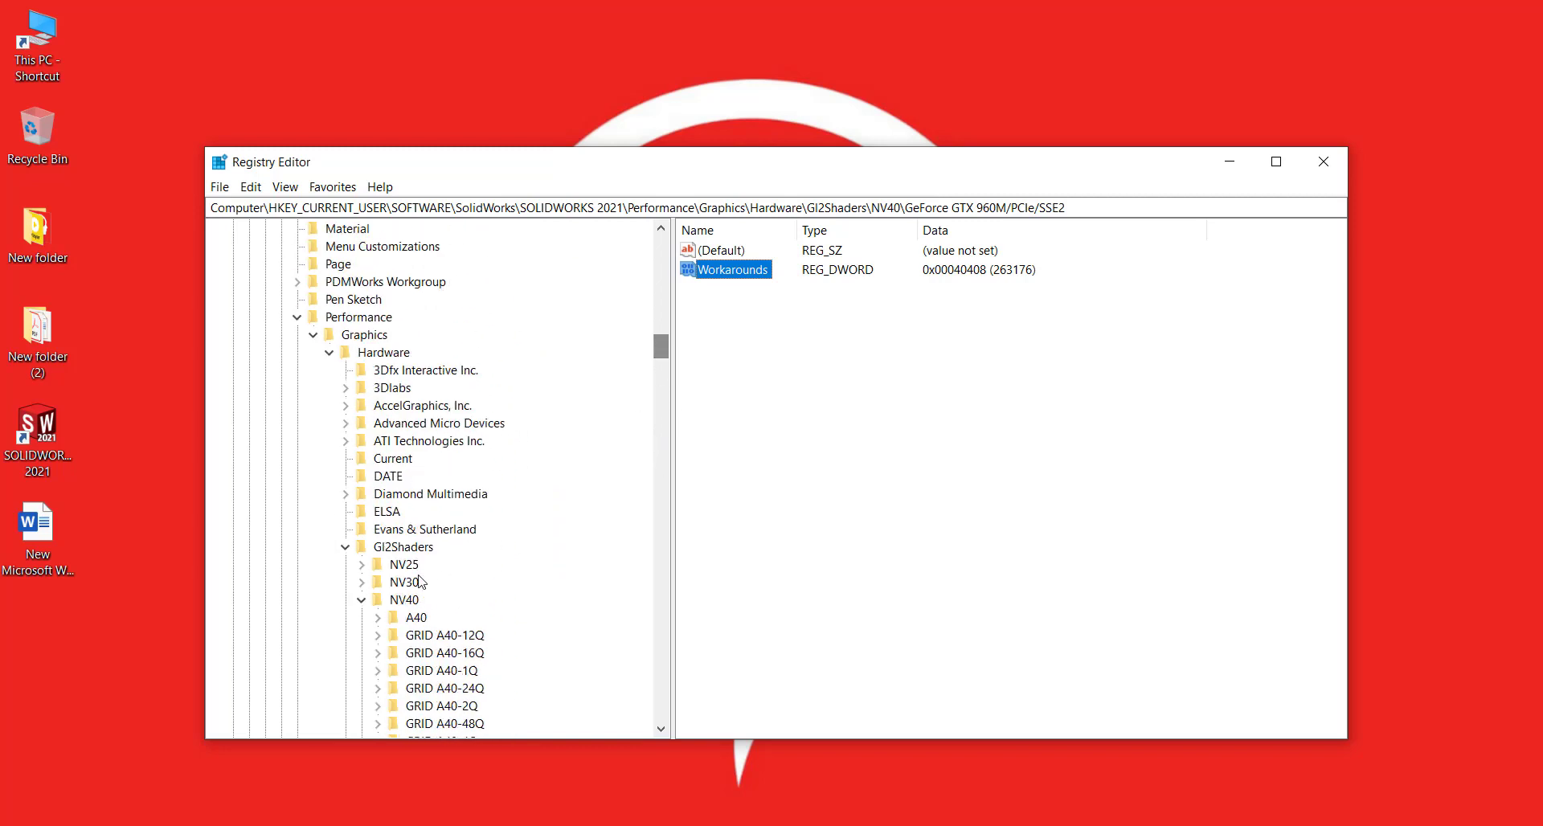
left_click(362, 599)
scroll(374, 571, "down", 2)
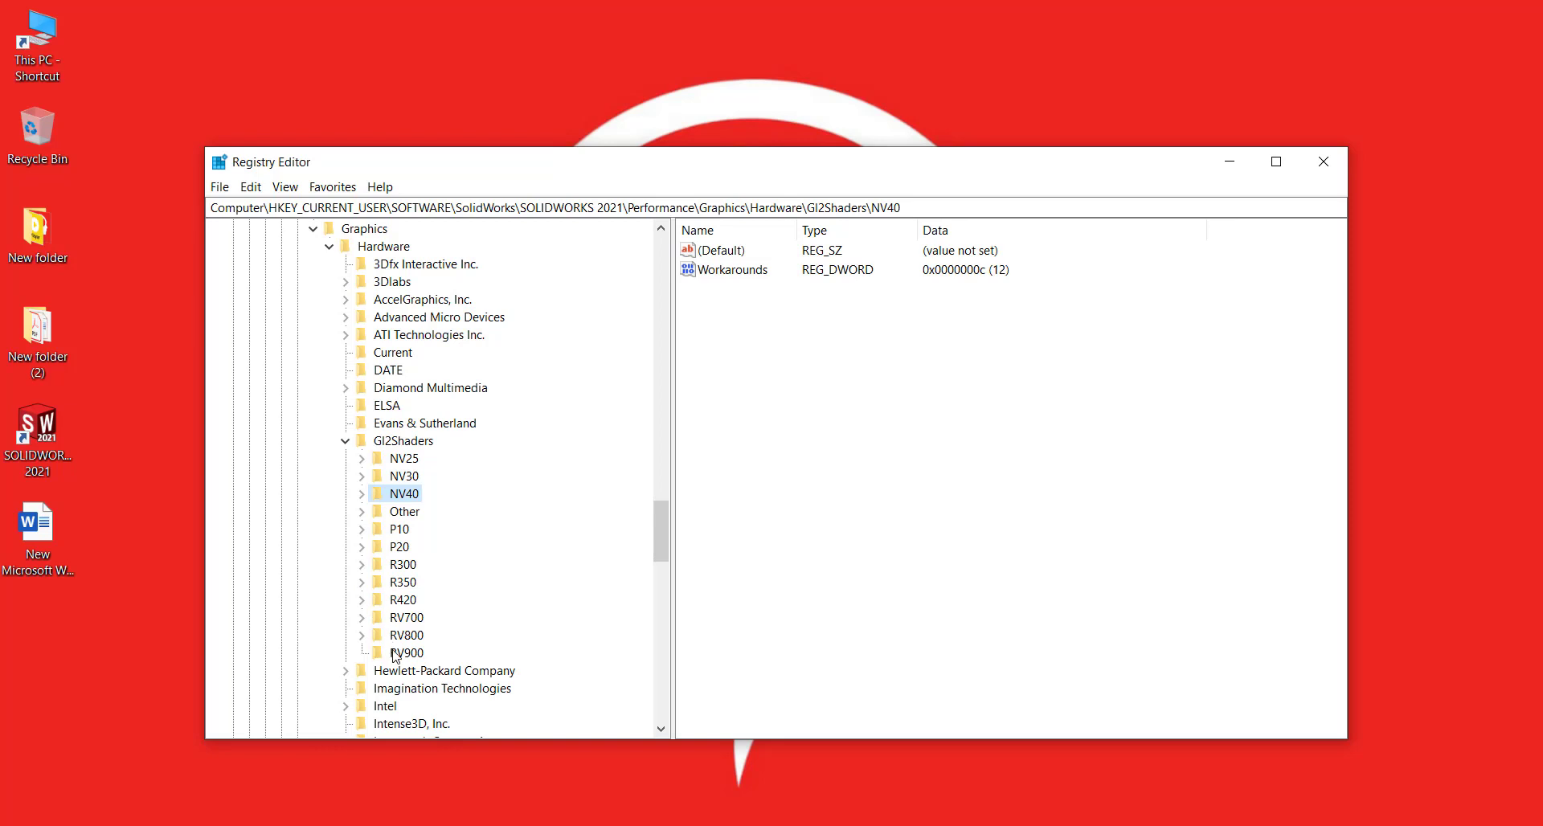
left_click(1324, 162)
Step: Launch SOLIDWORKS 2021 and open the first recent assembly, Złozenie do renderu
double_click(27, 444)
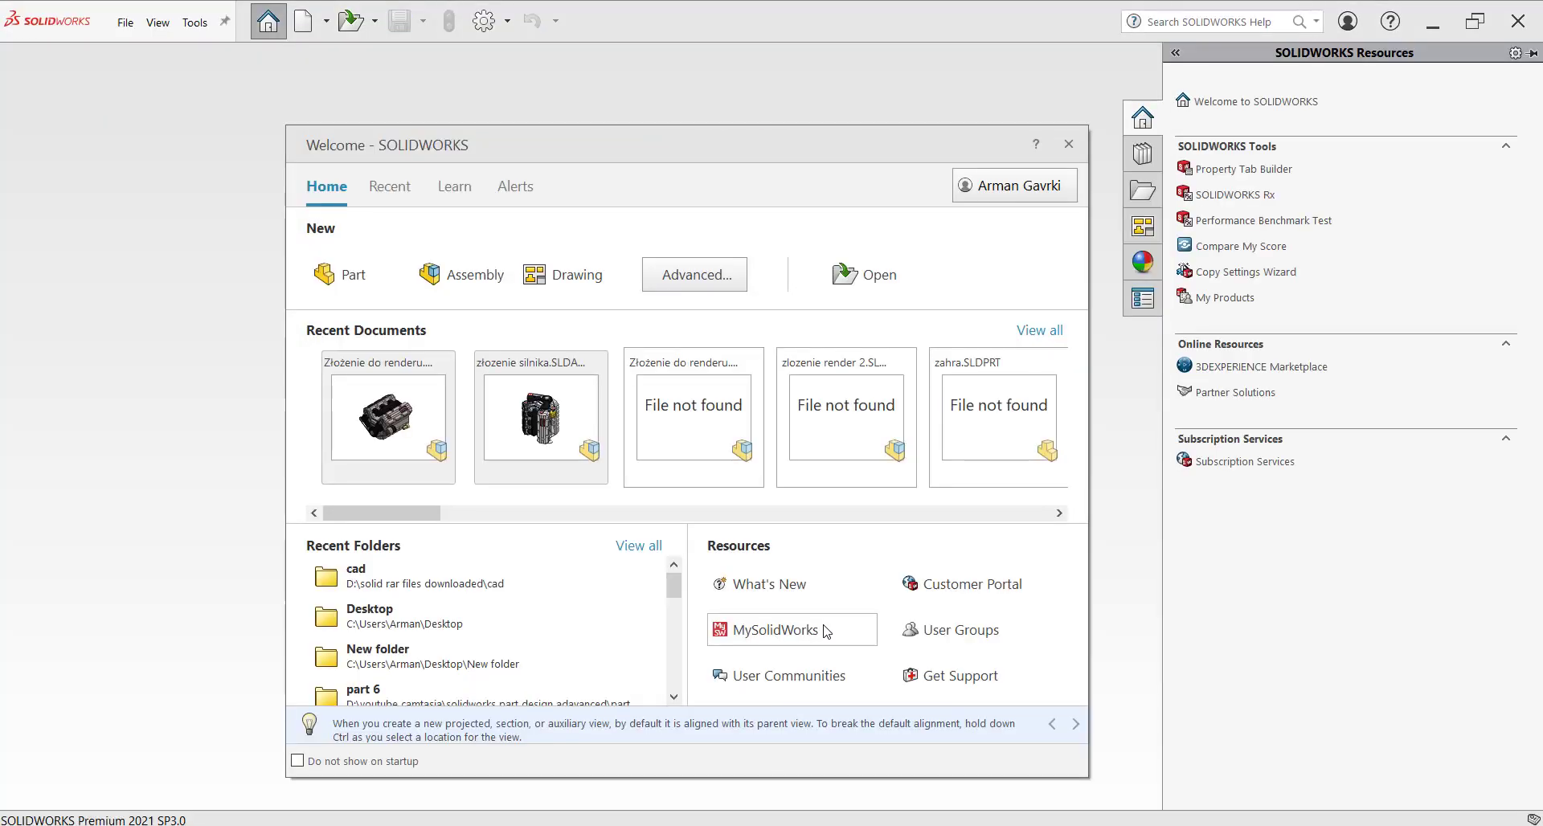
left_click(373, 422)
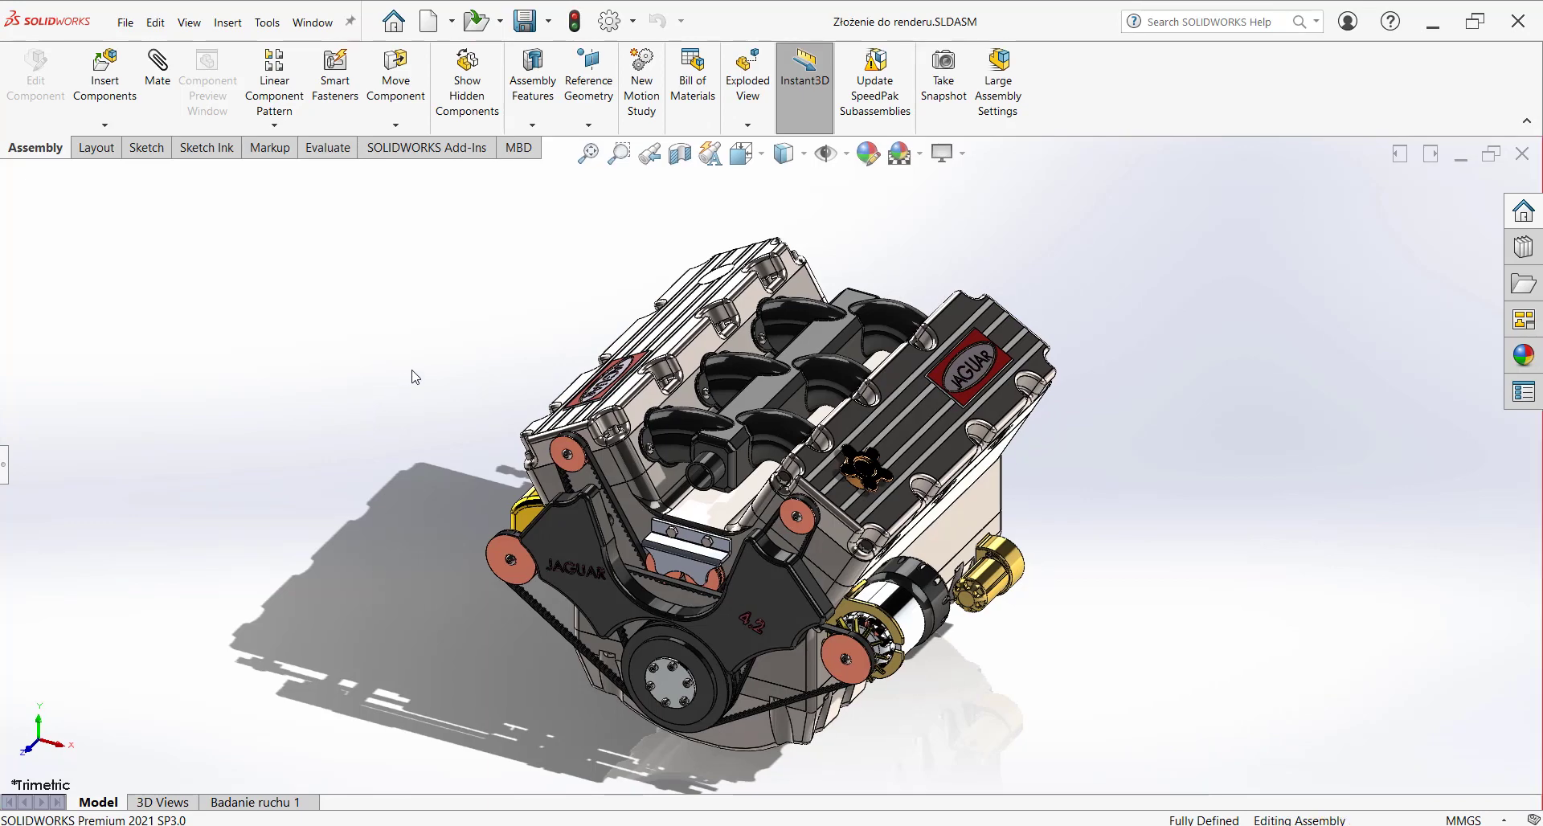
Step: Check the availability of RealView Graphics in the view settings and in the display options
left_click(968, 159)
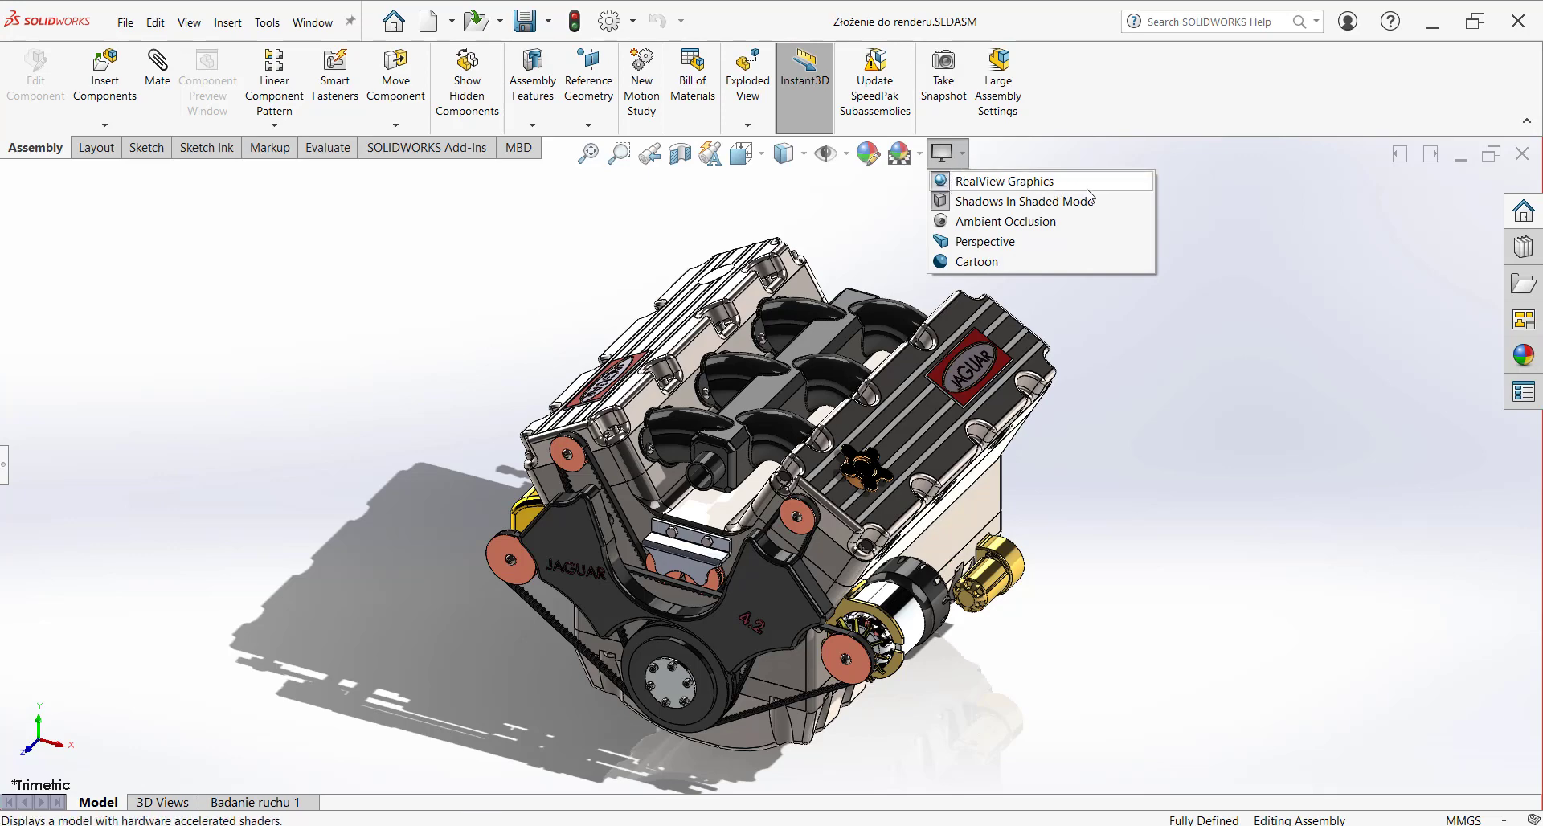
left_click(419, 344)
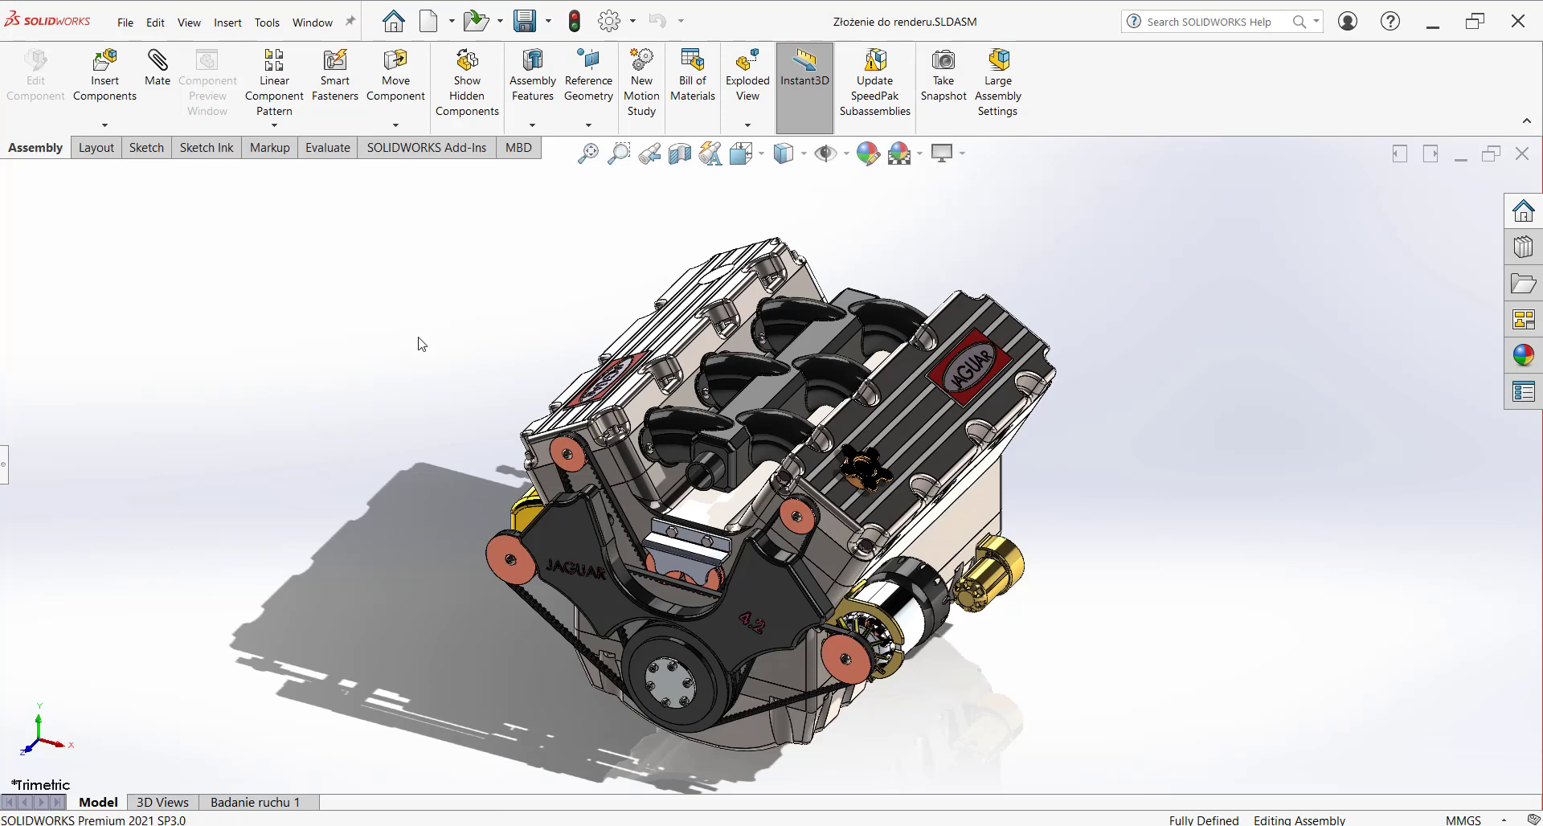
left_click(190, 22)
mouse_move(216, 111)
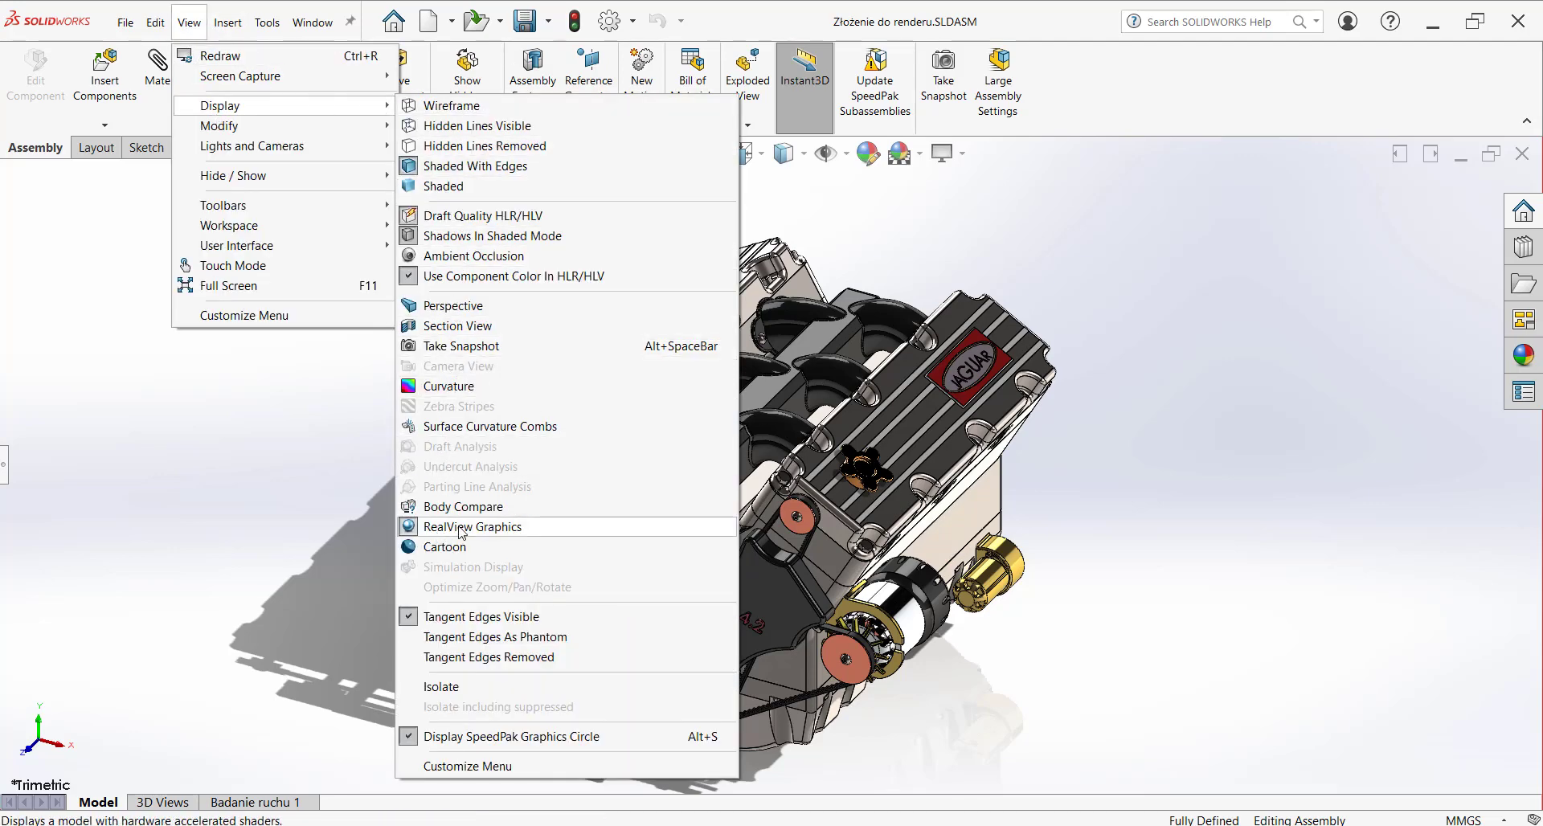
left_click(534, 527)
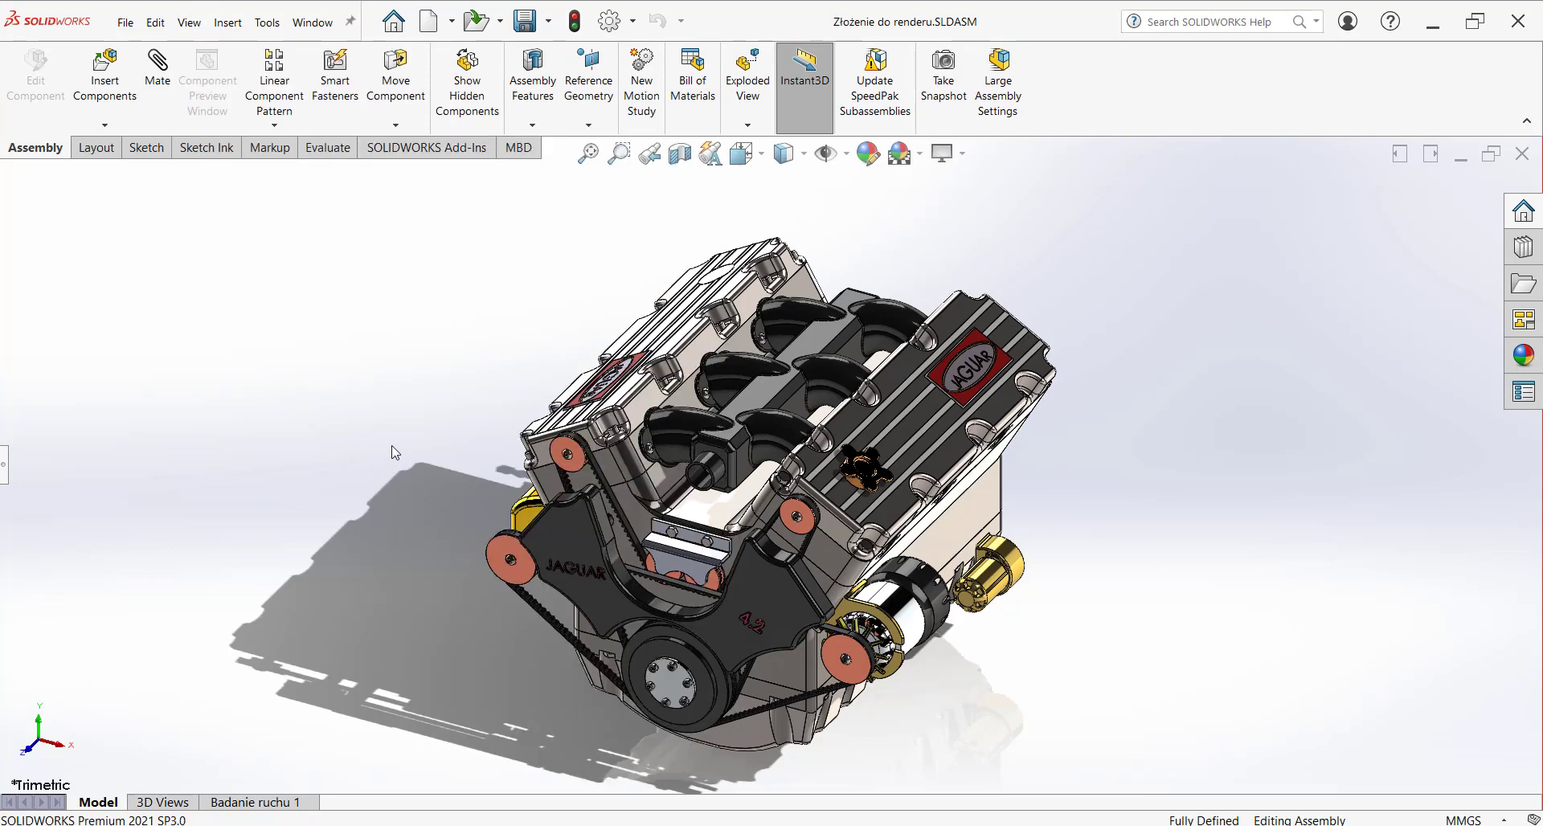
Step: Examine the engine's RealView materials, shadows and floor reflection at several zoom levels and angles, and review the view settings
left_click_drag(511, 506, 517, 516)
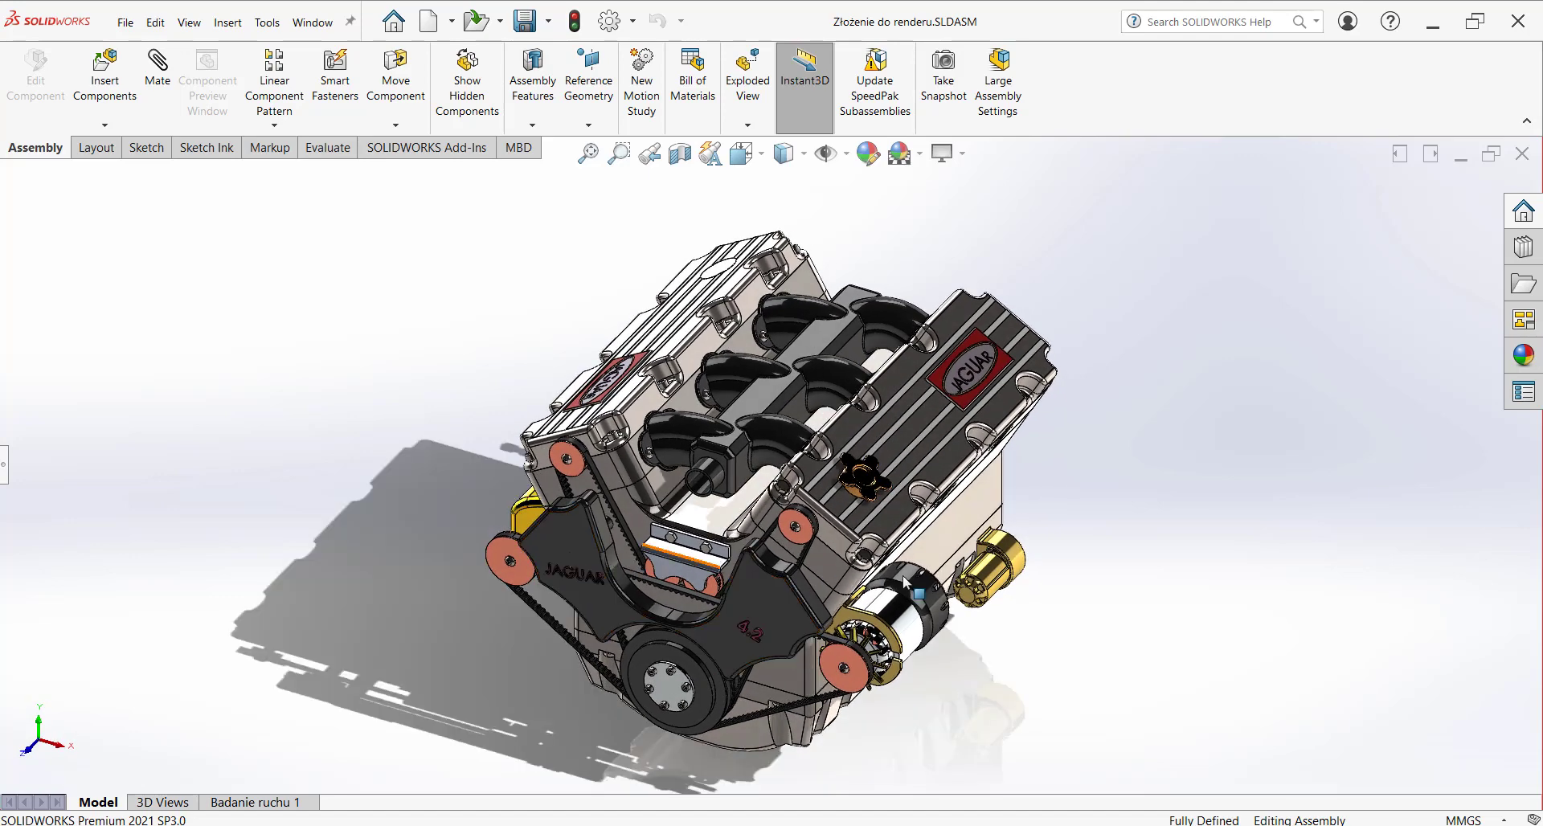
scroll(913, 619, "up", 3)
scroll(917, 625, "up", 1)
scroll(919, 631, "down", 1)
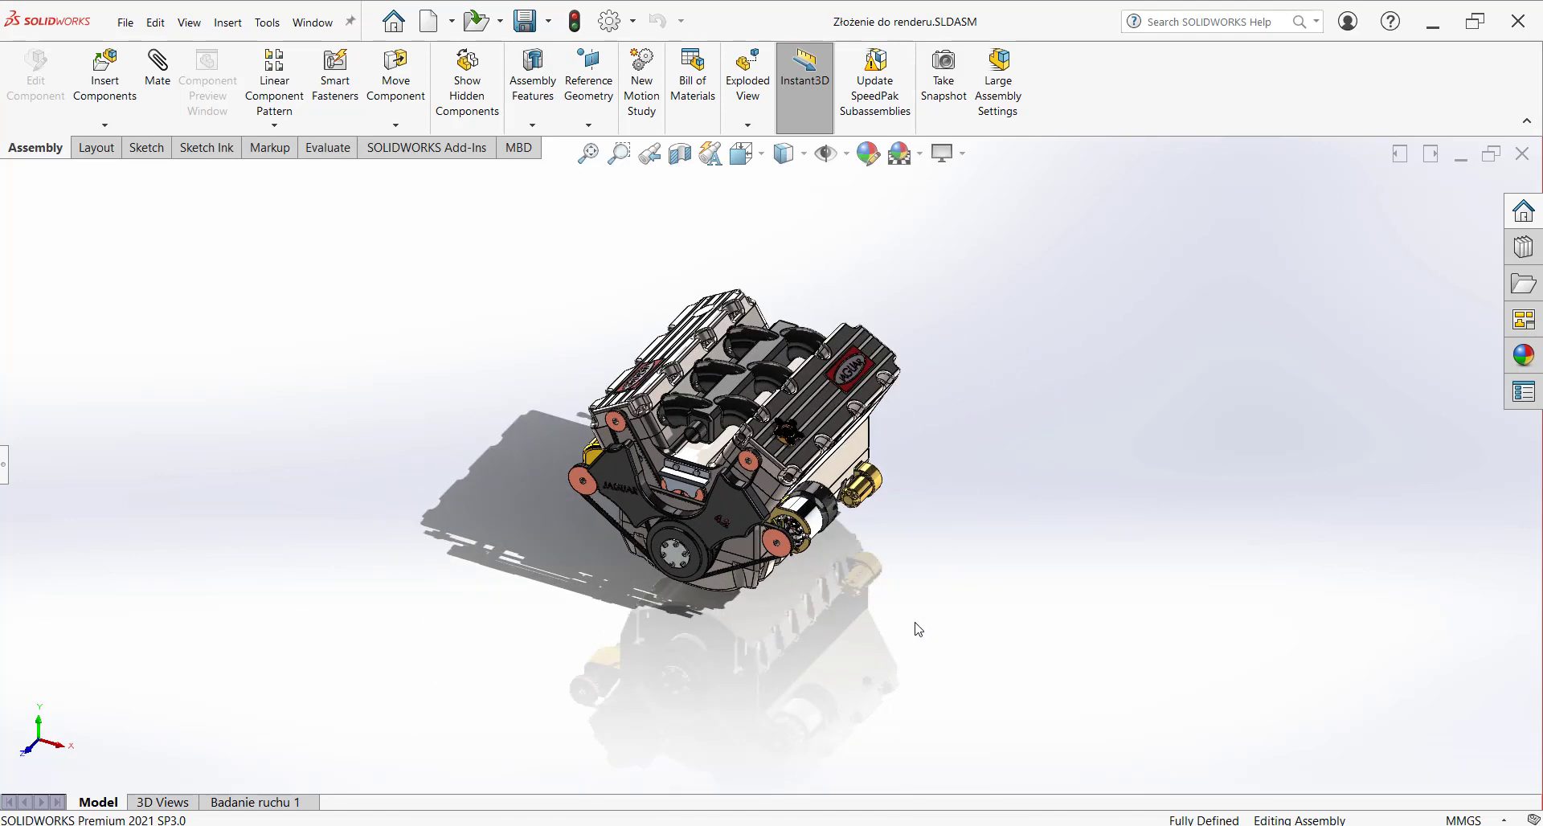
scroll(735, 546, "down", 1)
scroll(673, 499, "down", 1)
scroll(661, 348, "down", 2)
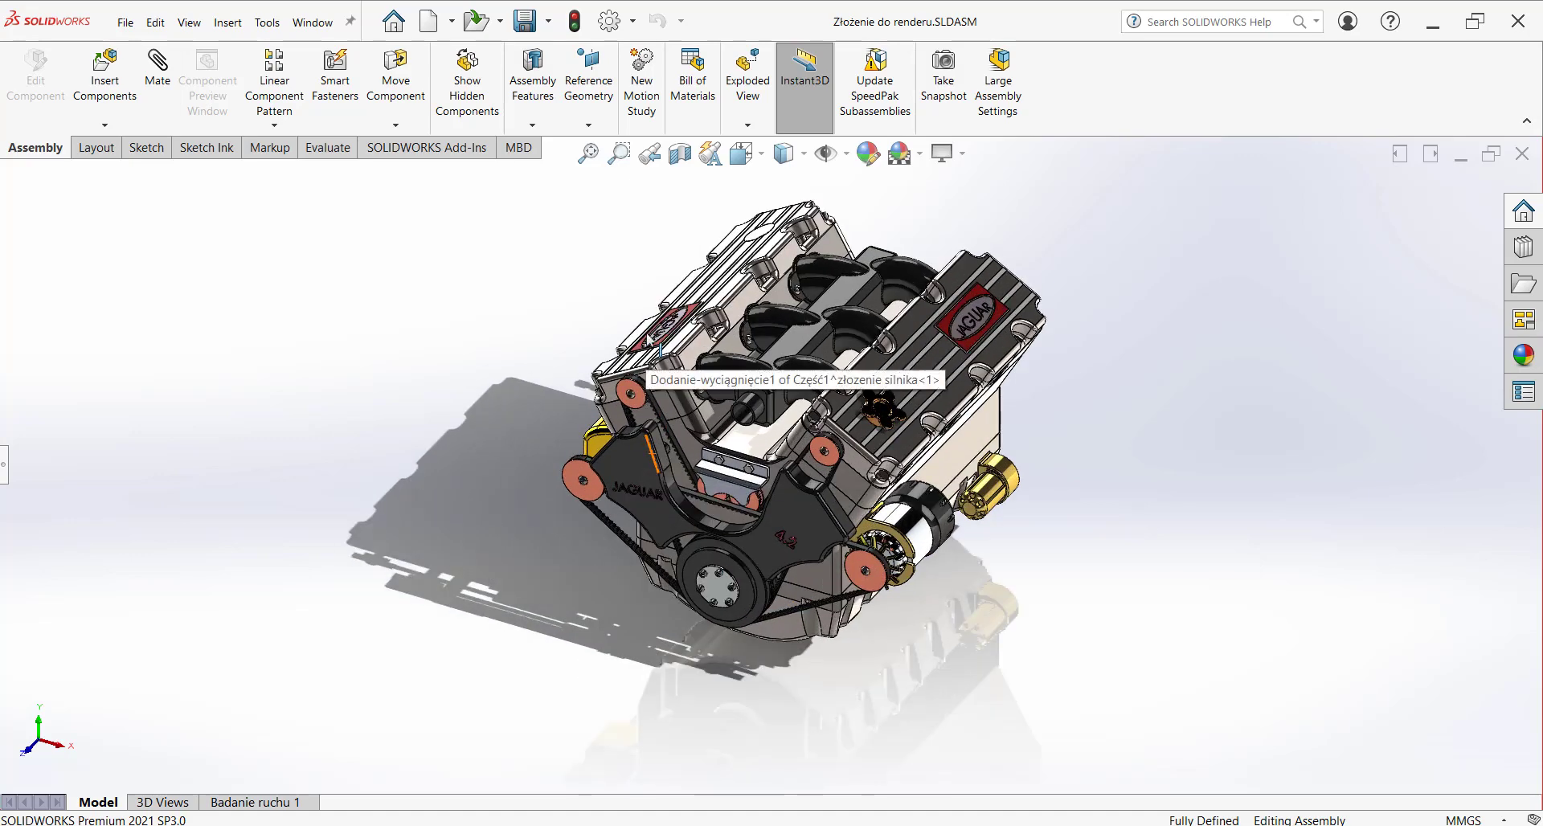
scroll(876, 337, "down", 2)
scroll(711, 599, "down", 1)
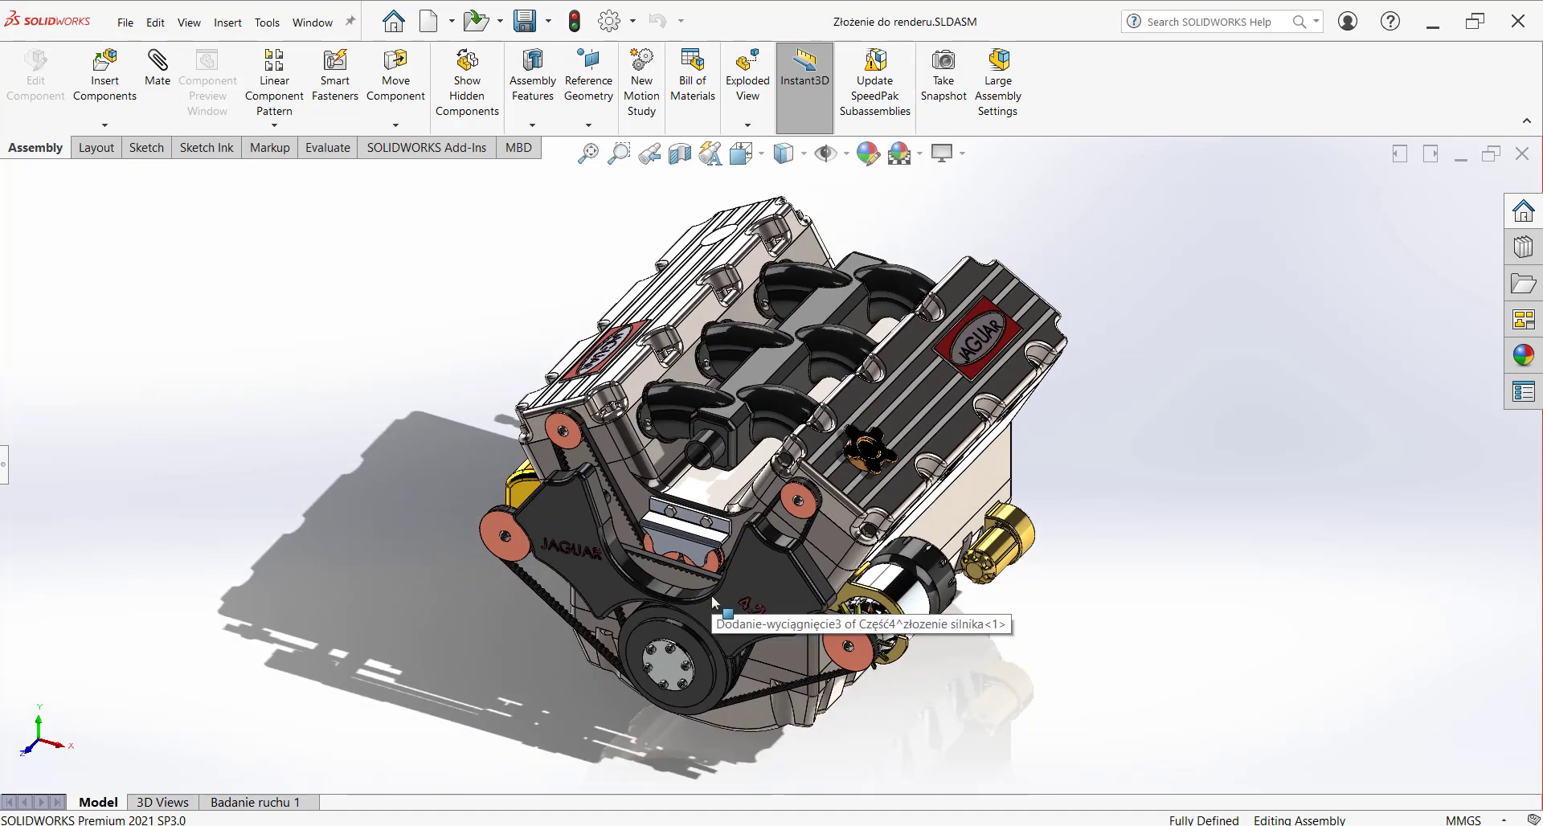
left_click(963, 155)
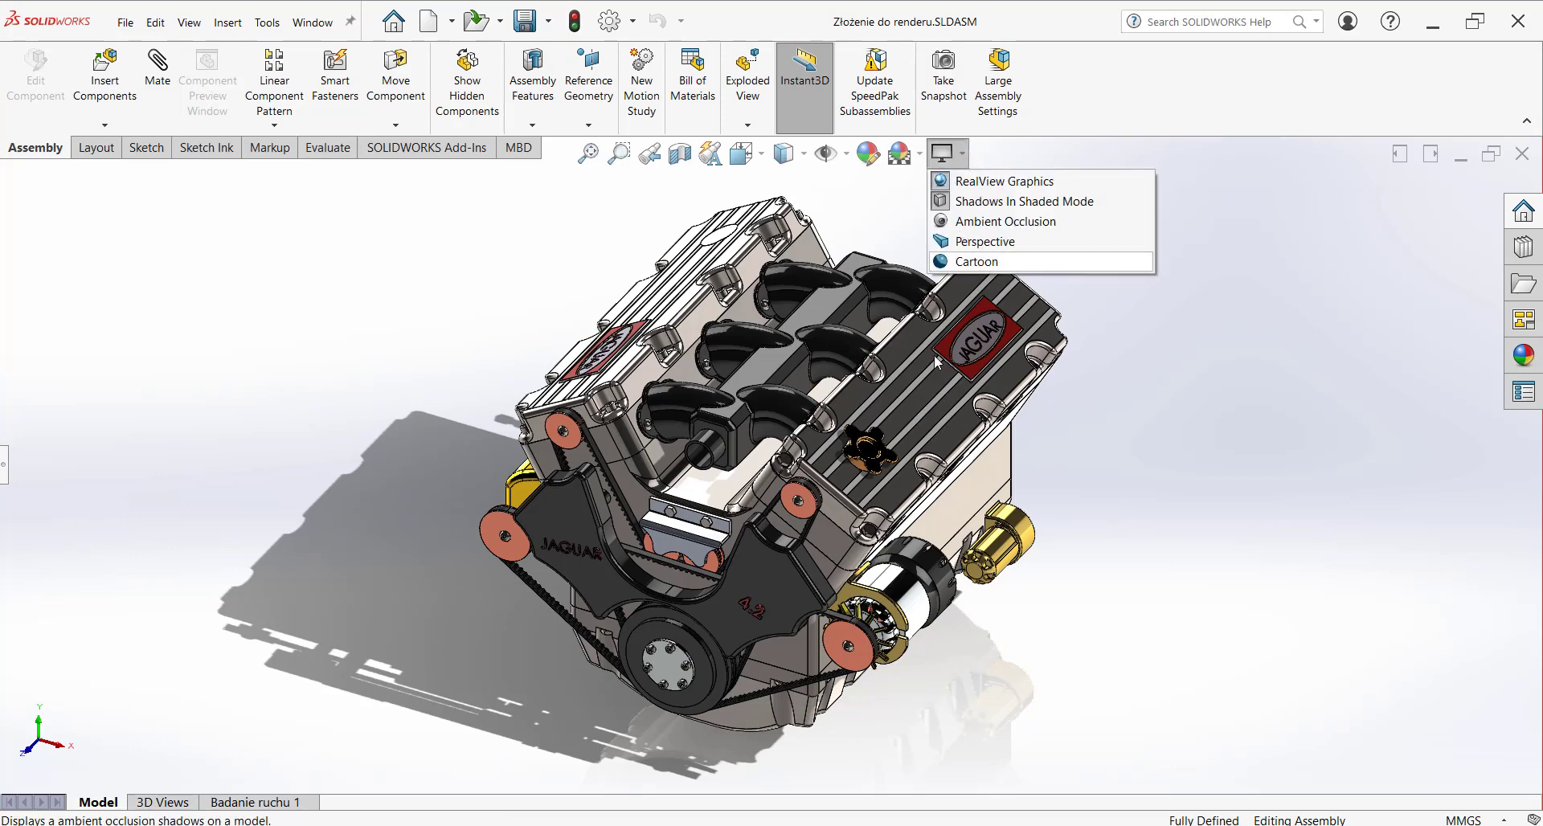
left_click(1162, 497)
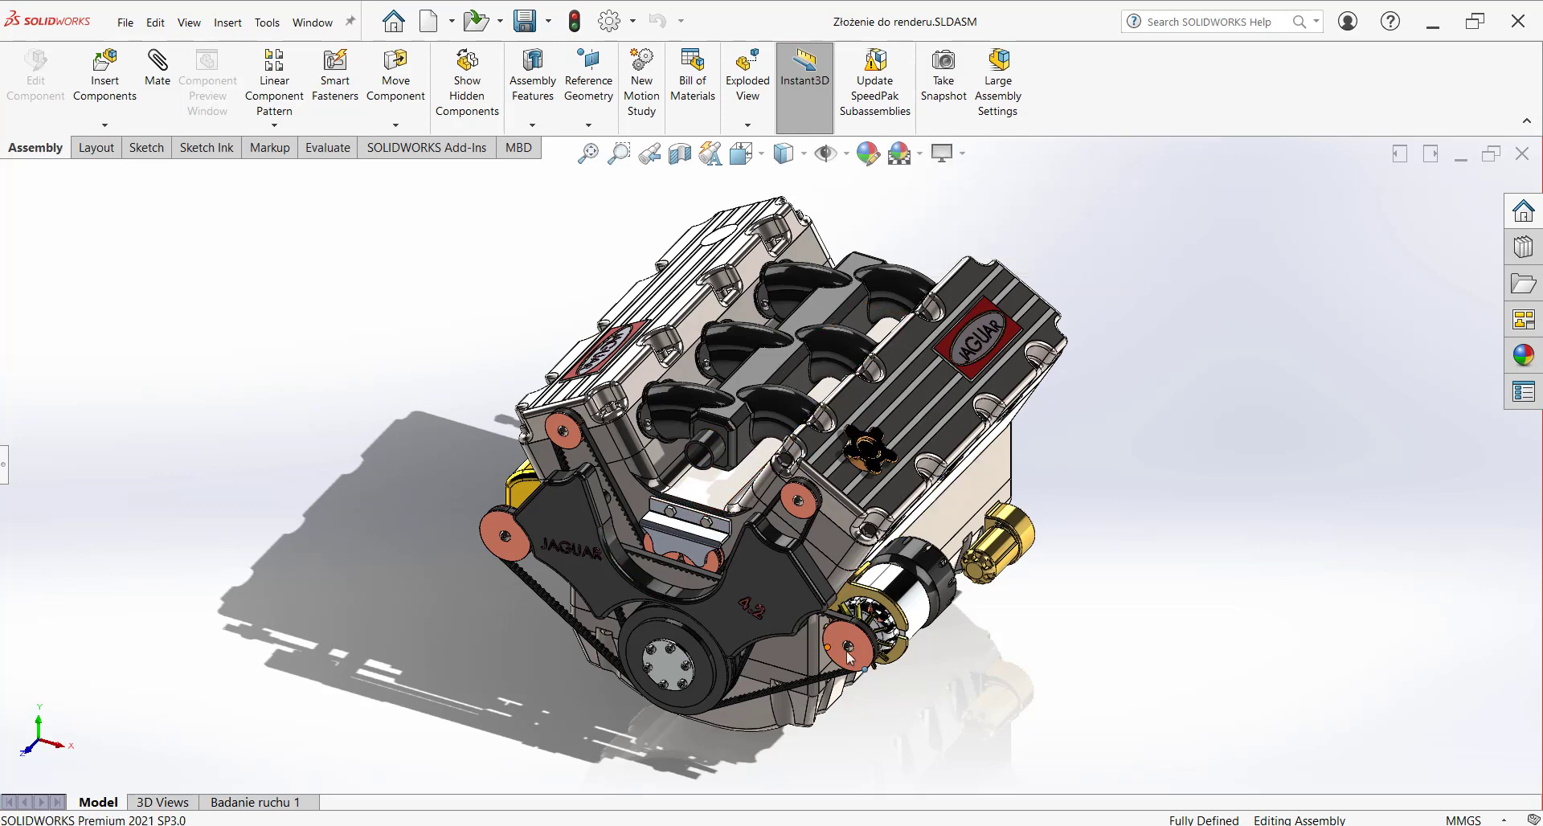
left_click_drag(837, 651, 799, 611)
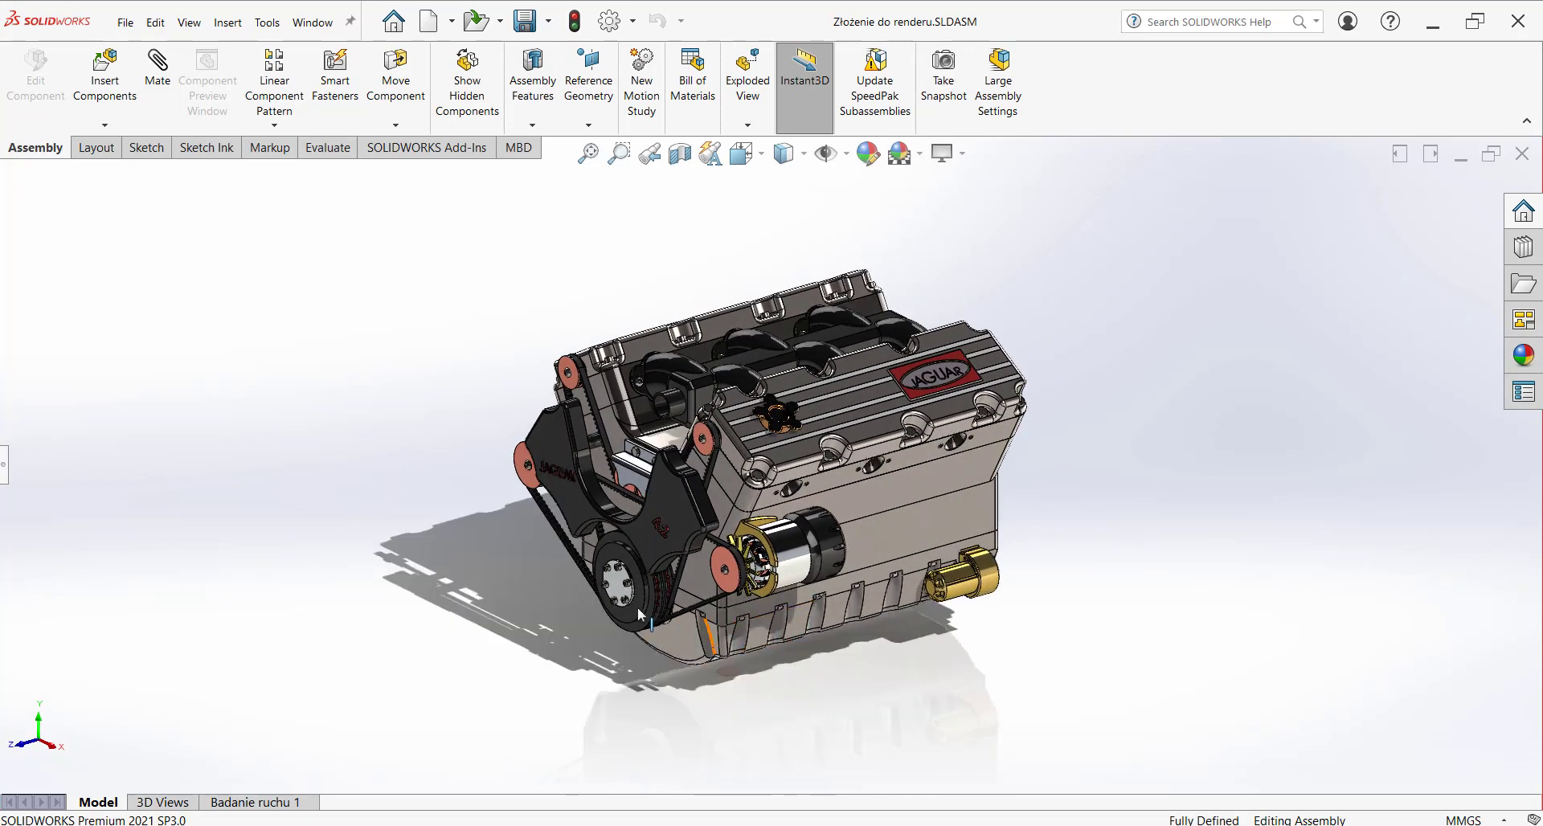
scroll(706, 451, "down", 3)
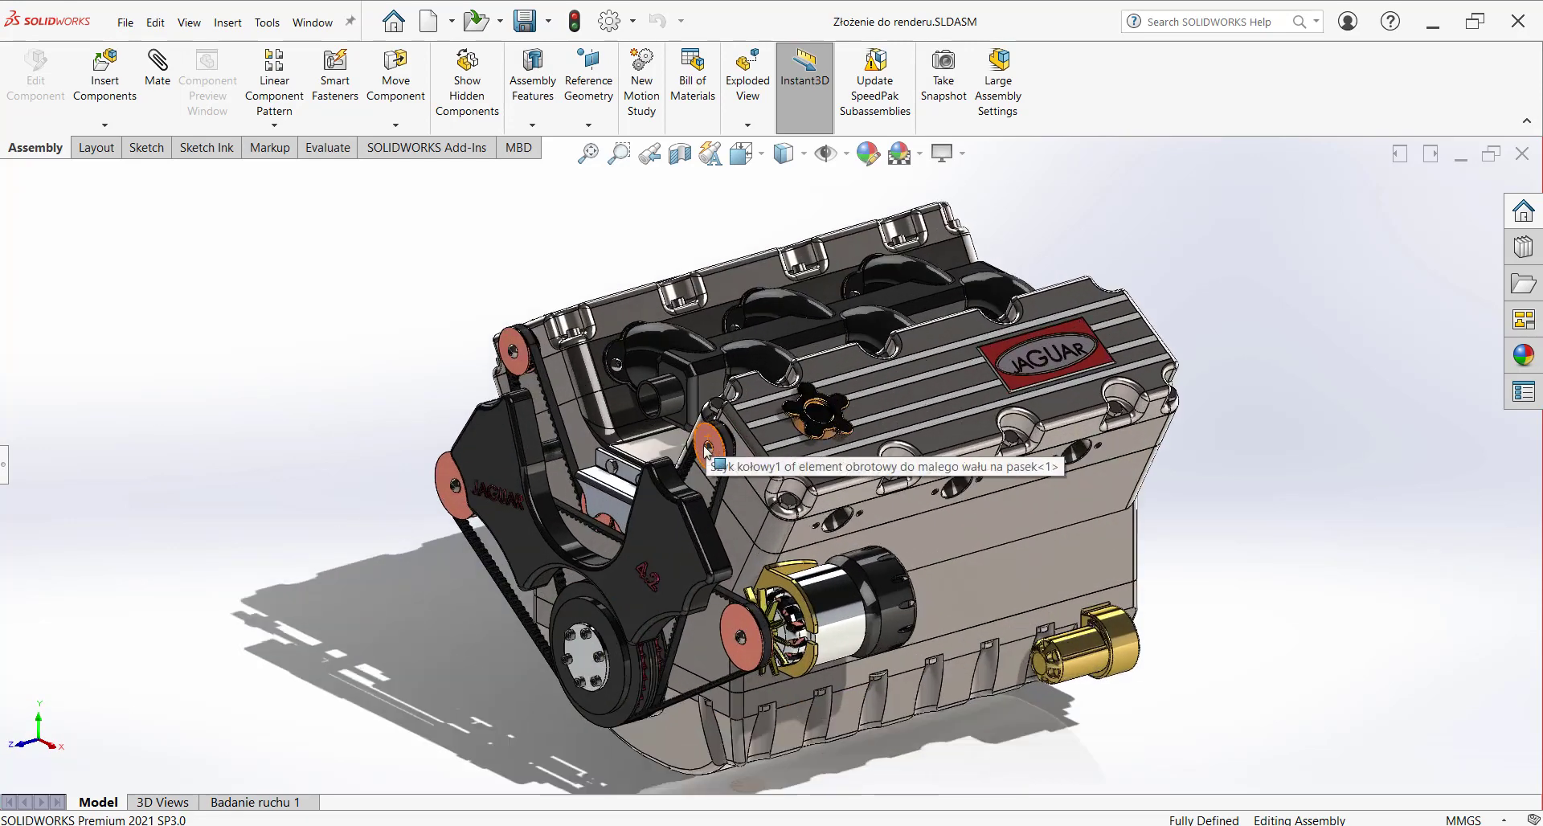
scroll(706, 453, "down", 1)
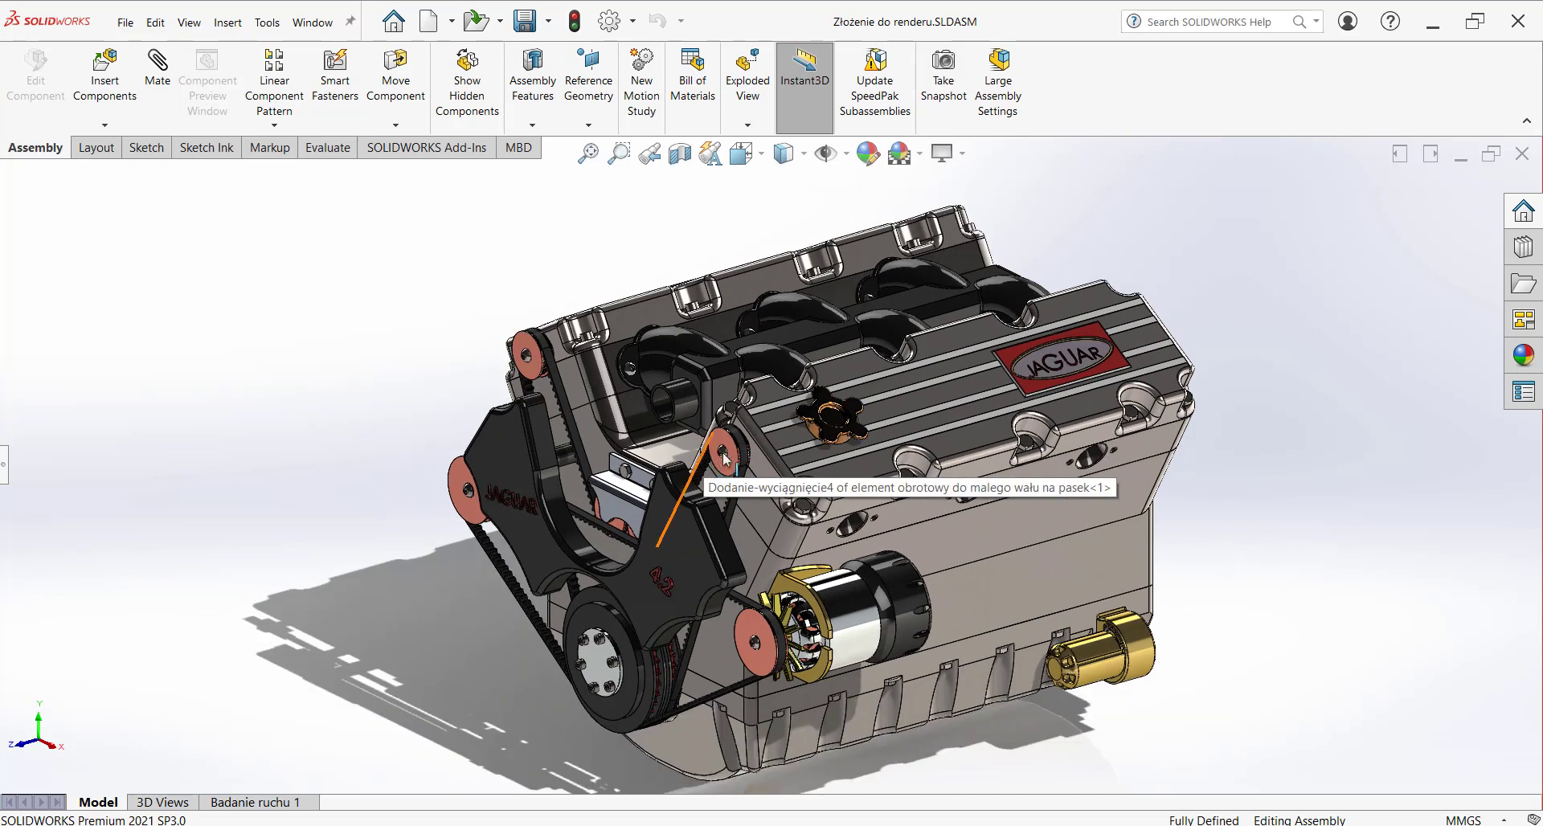
Step: Turn off RealView Graphics and examine the engine assembly without it
left_click(964, 156)
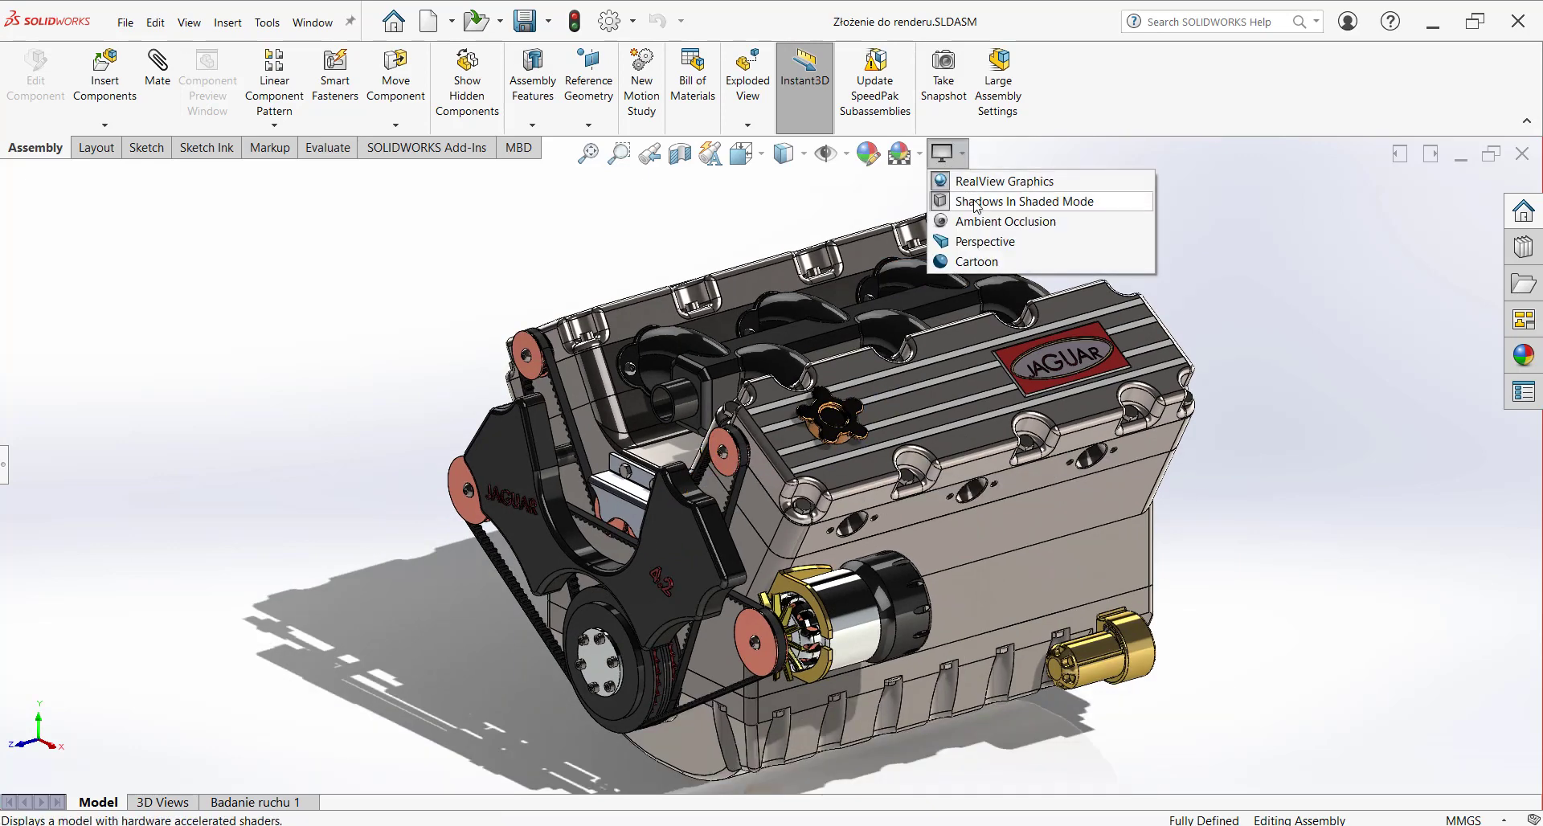
left_click(978, 189)
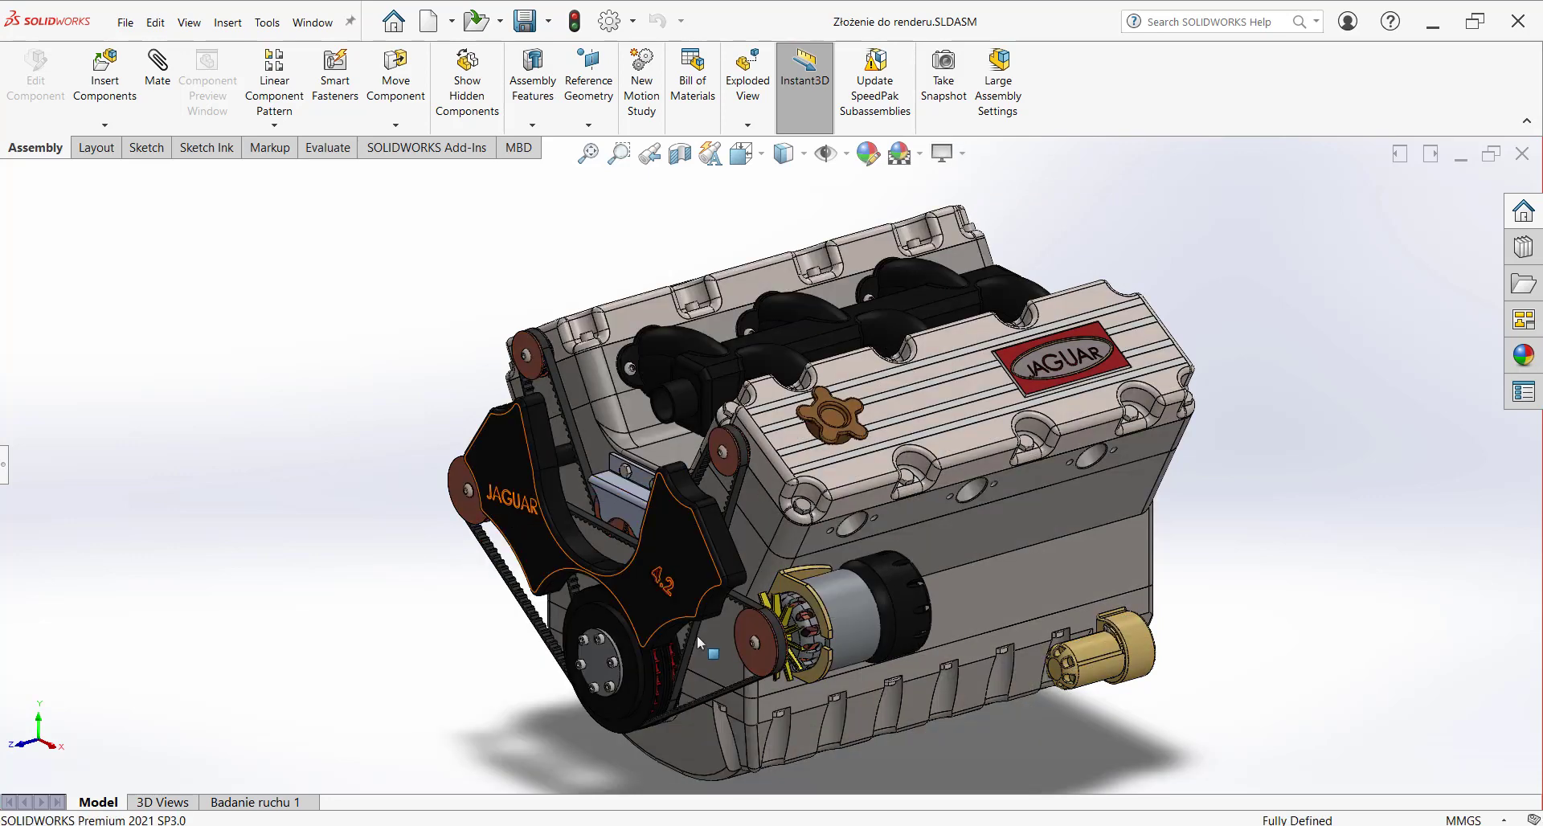
scroll(936, 731, "up", 5)
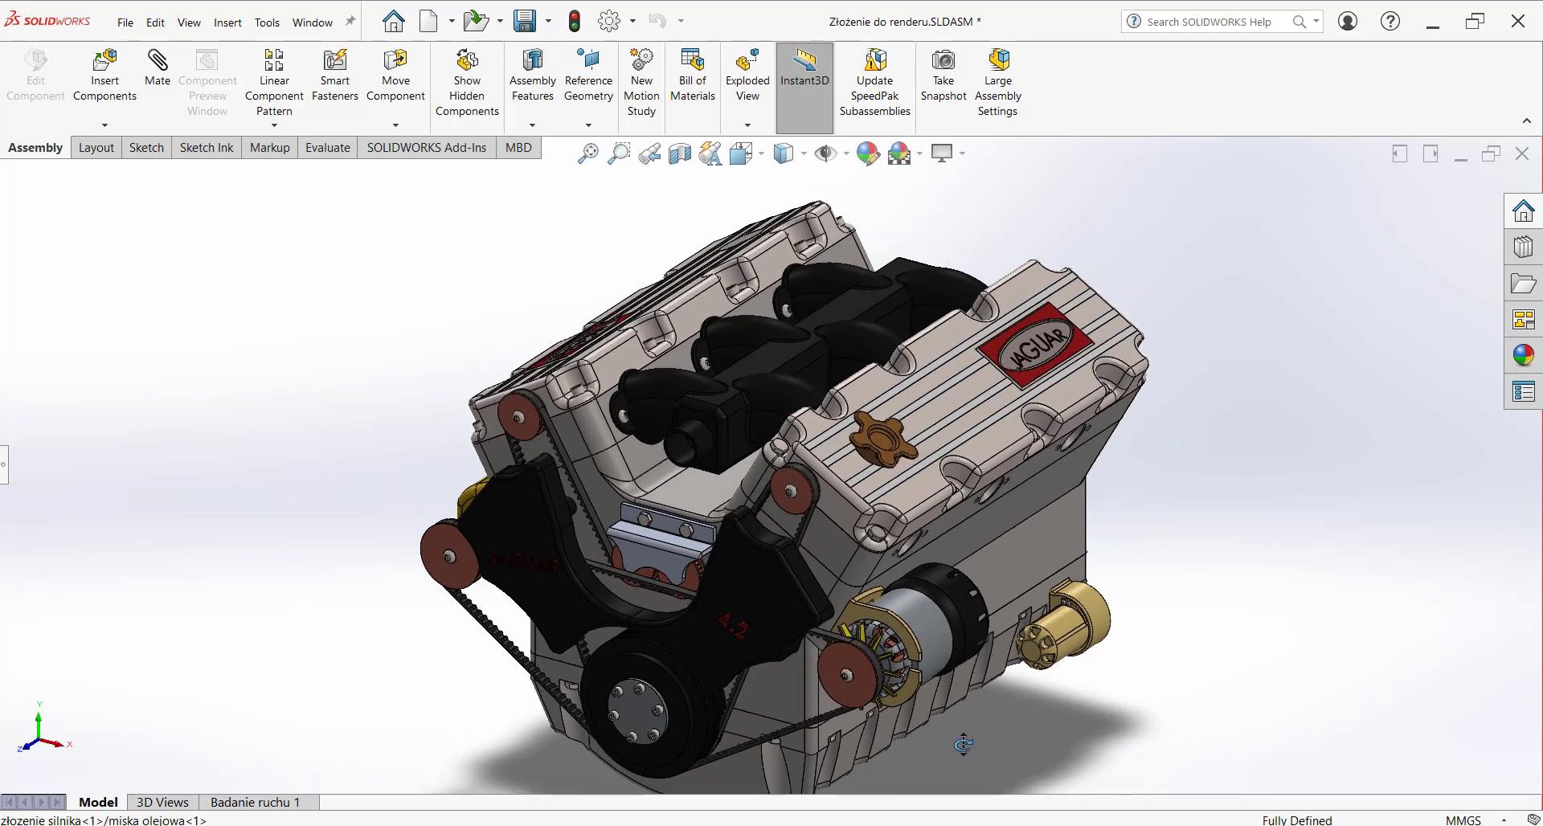
left_click_drag(878, 678, 877, 680)
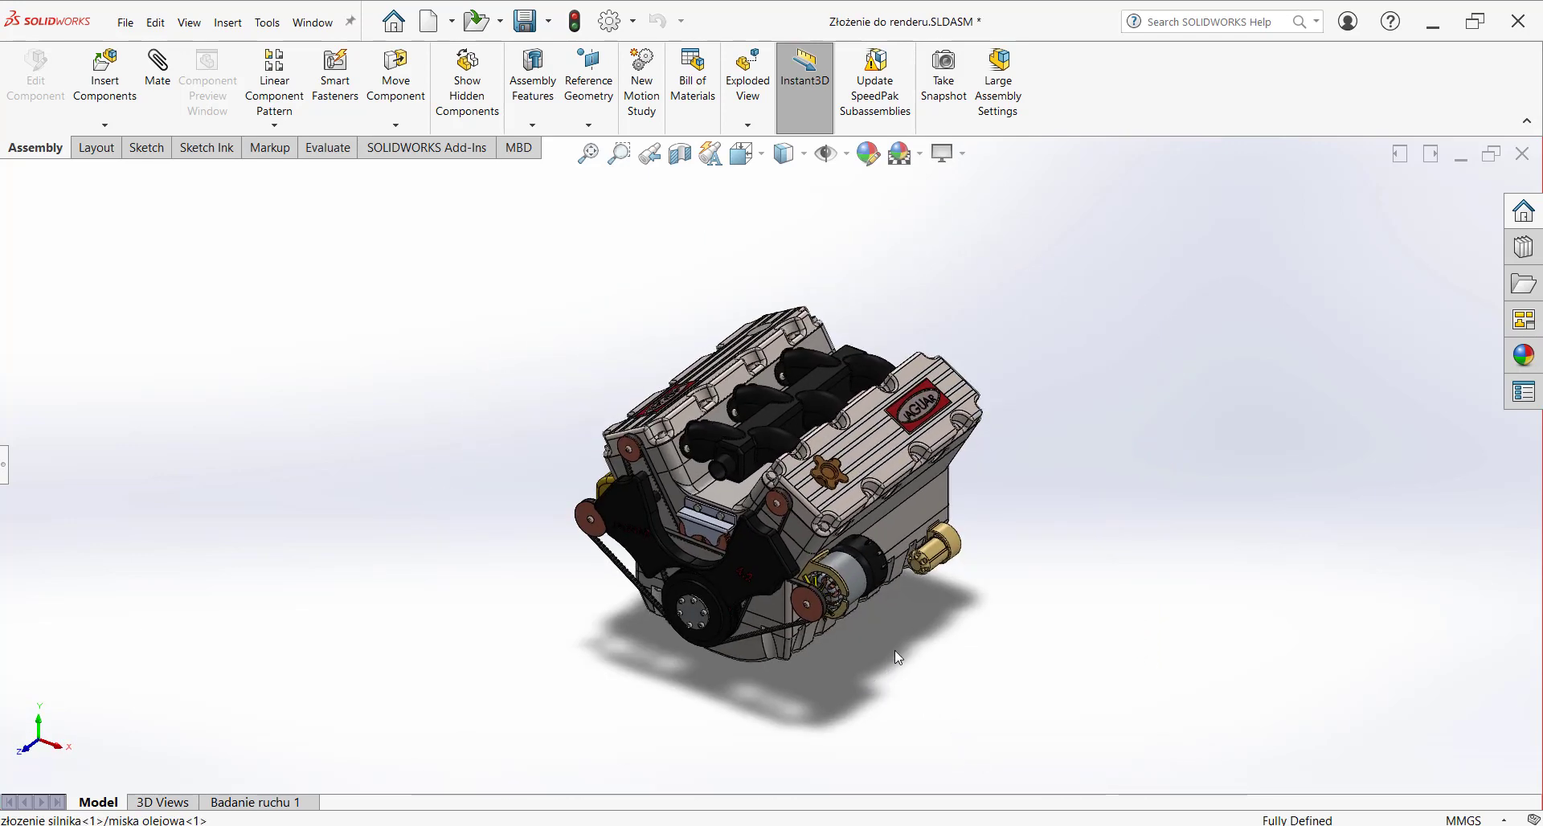
Step: Turn RealView Graphics back on and inspect the engine assembly from the side and front
left_click(964, 155)
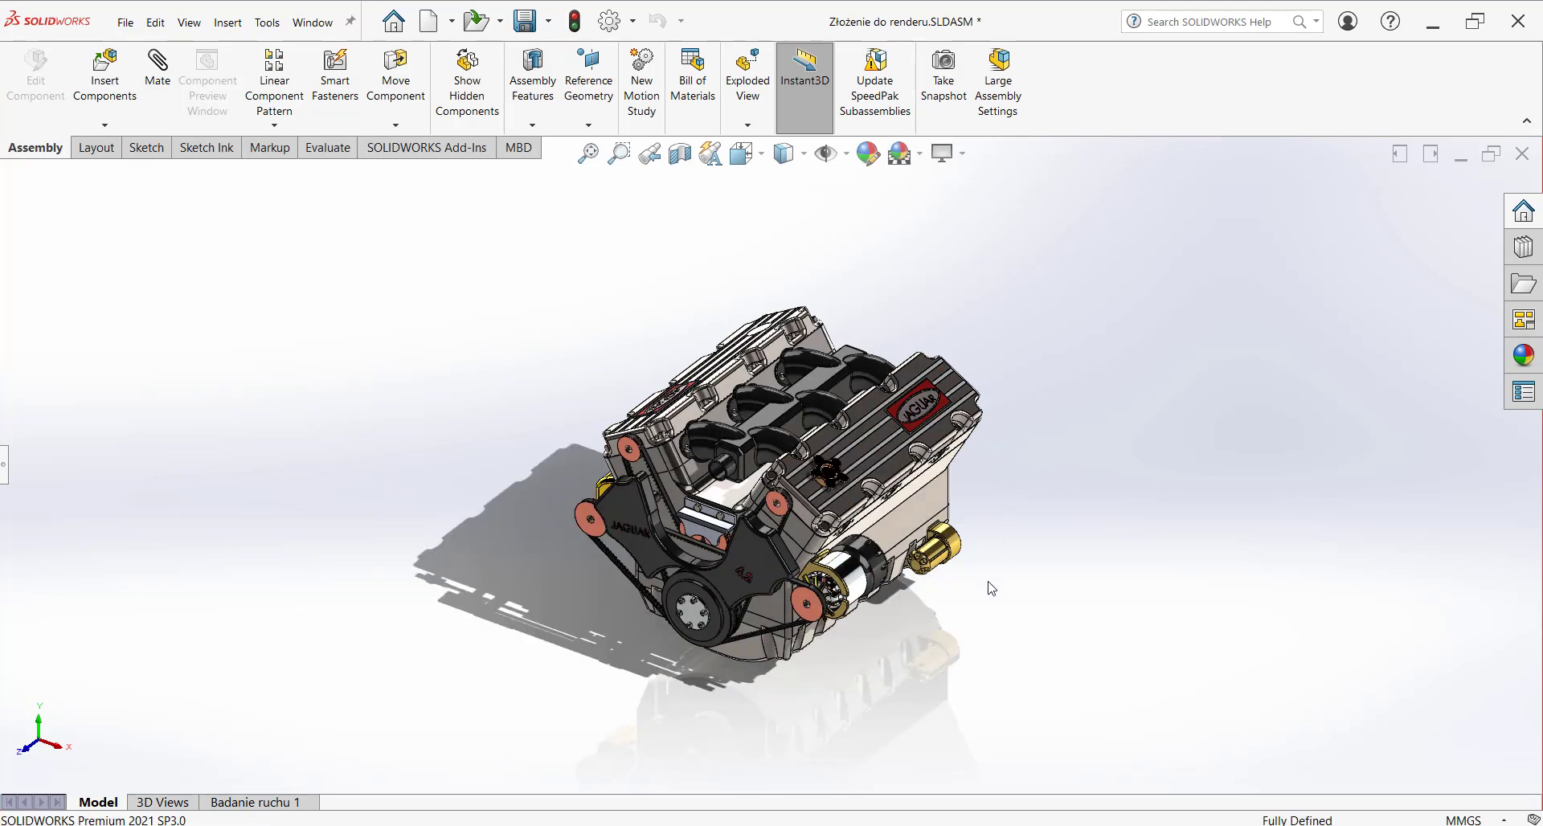
left_click_drag(987, 588, 899, 567)
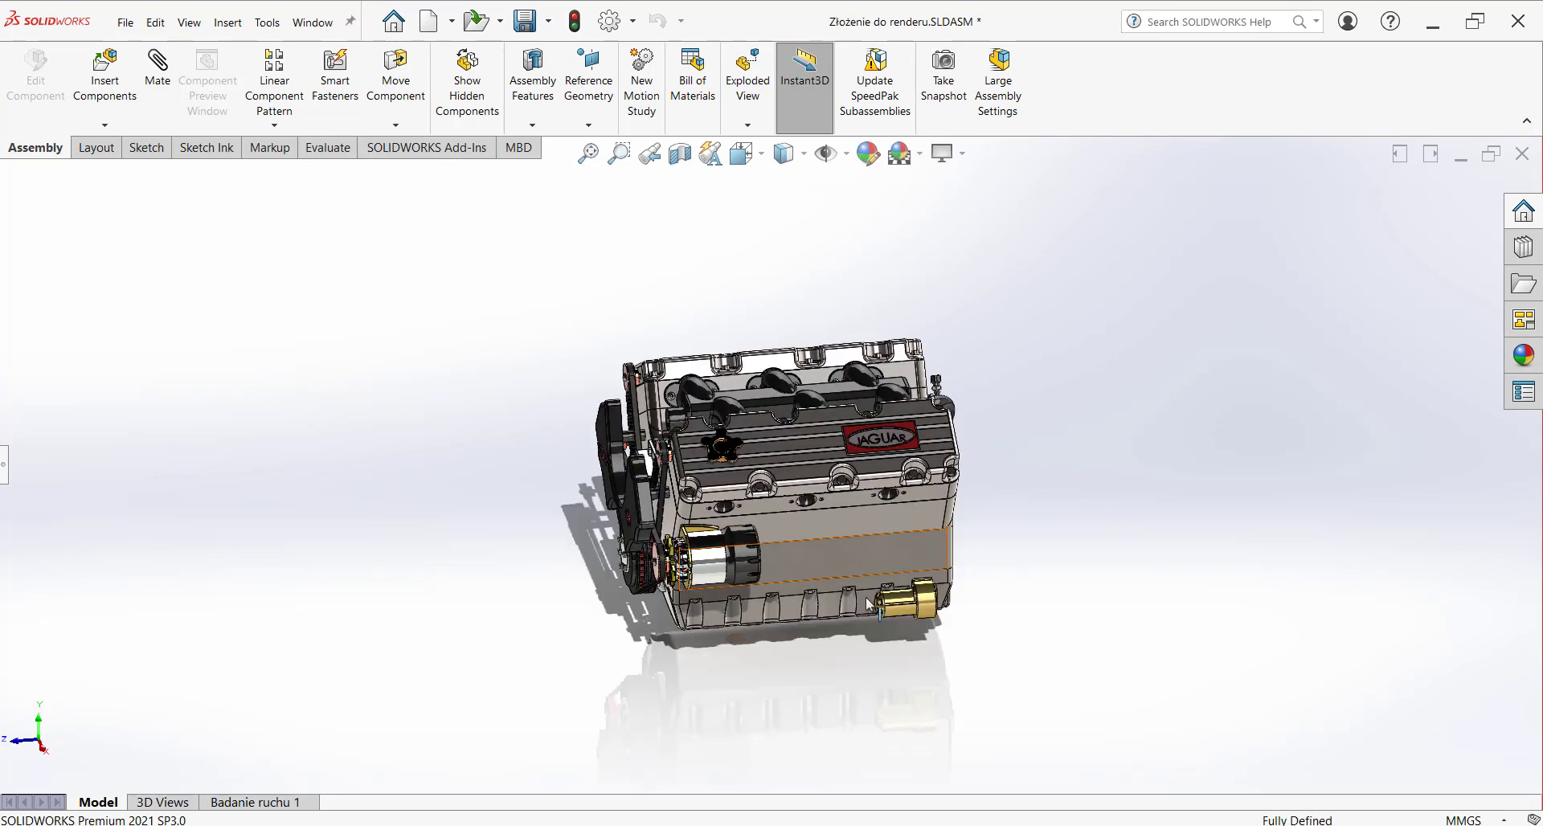
left_click_drag(592, 705, 687, 710)
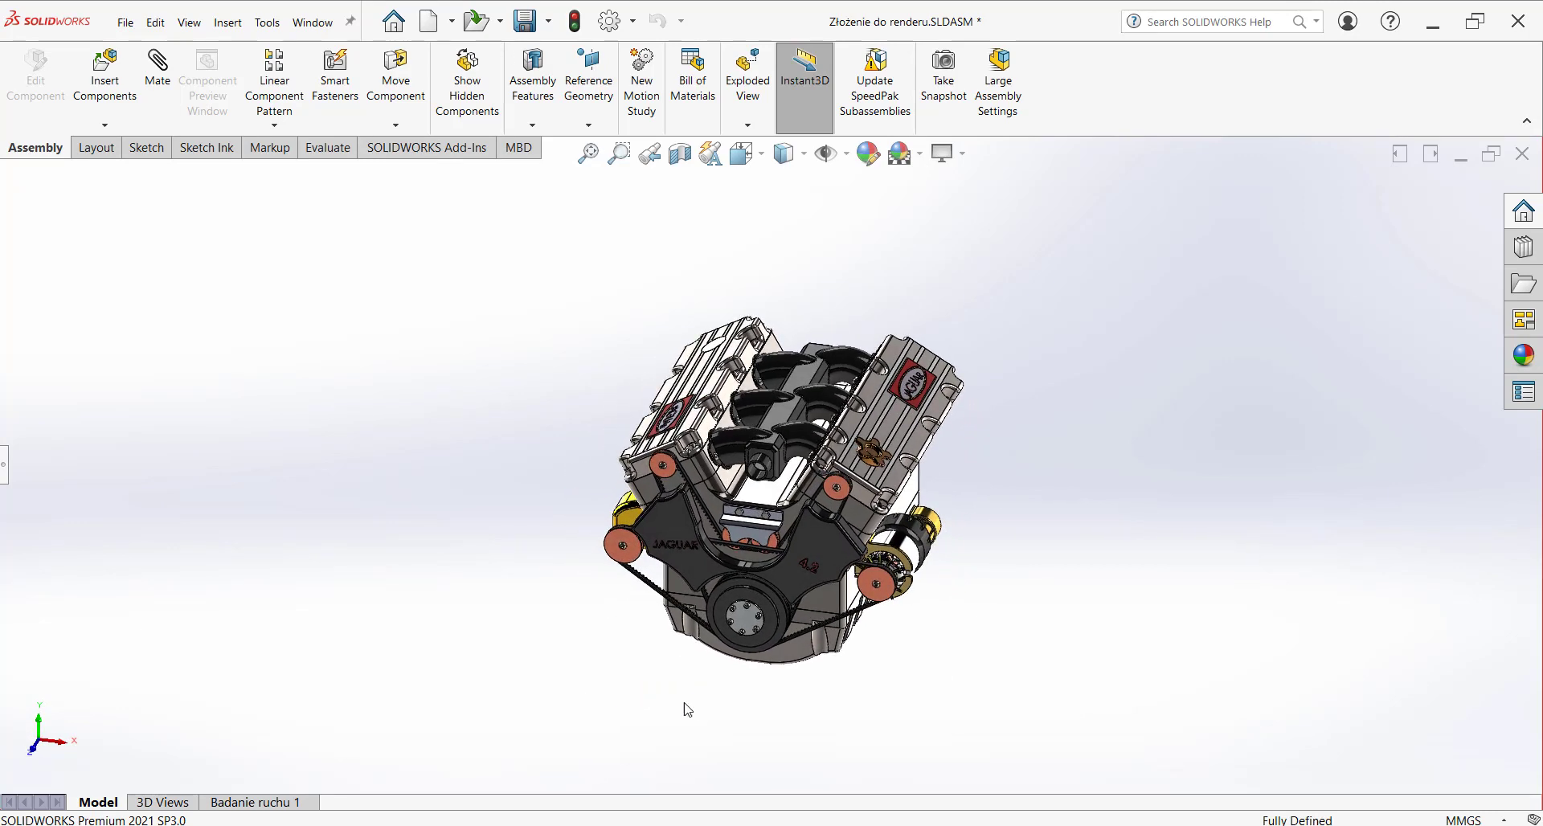
right_click(403, 471)
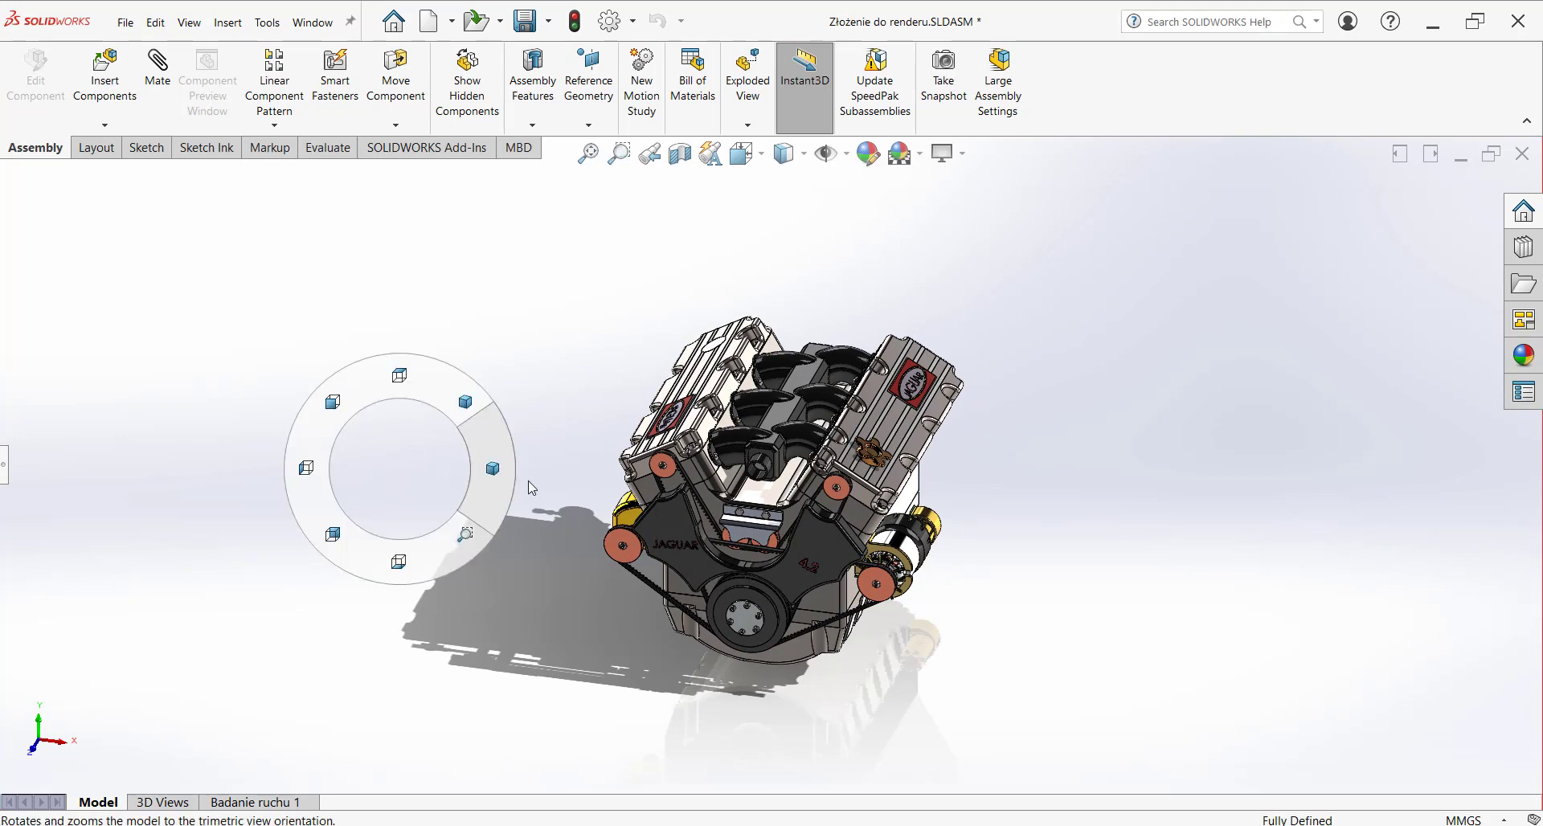